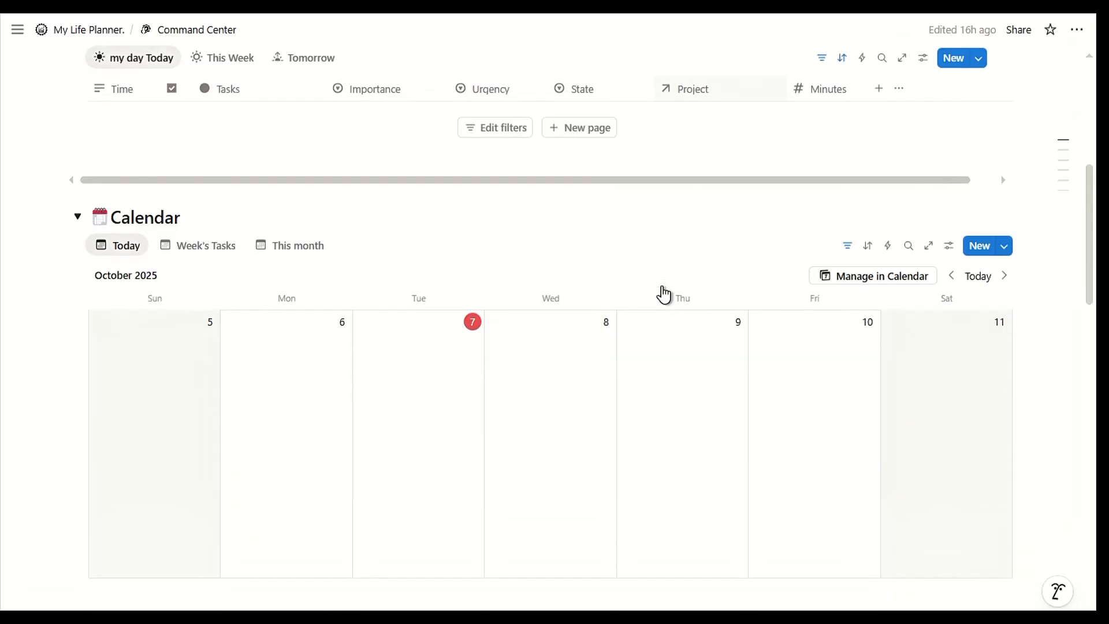
Step: Look over the Command Center page and check the Tomorrow view of My Day before returning to my day Today
scroll(663, 289, down, 15)
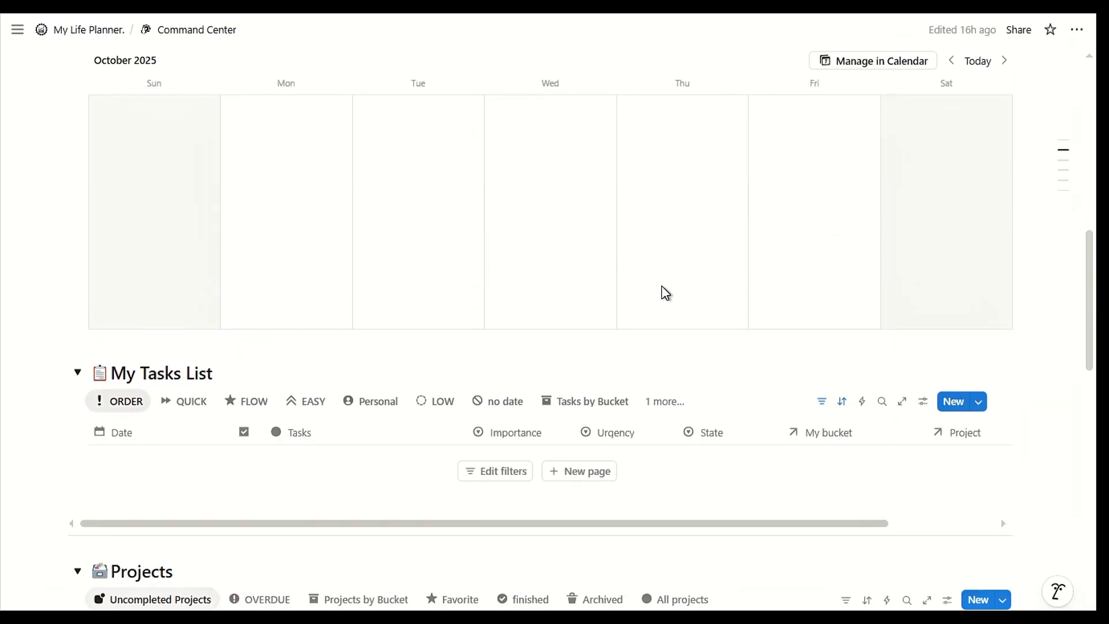
scroll(663, 284, down, 4)
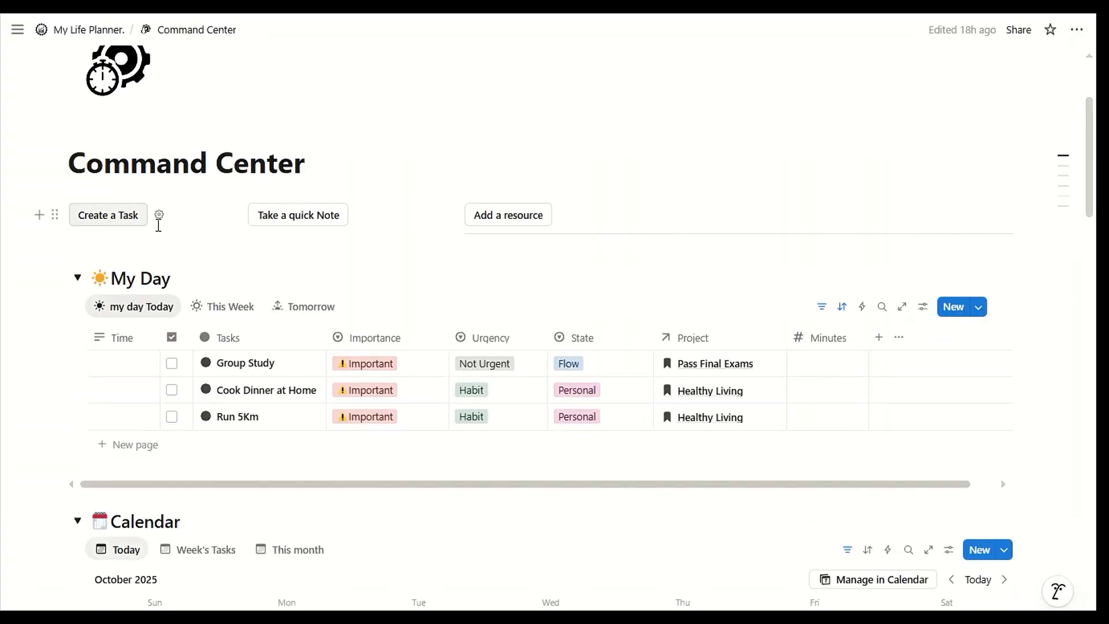
scroll(476, 242, down, 2)
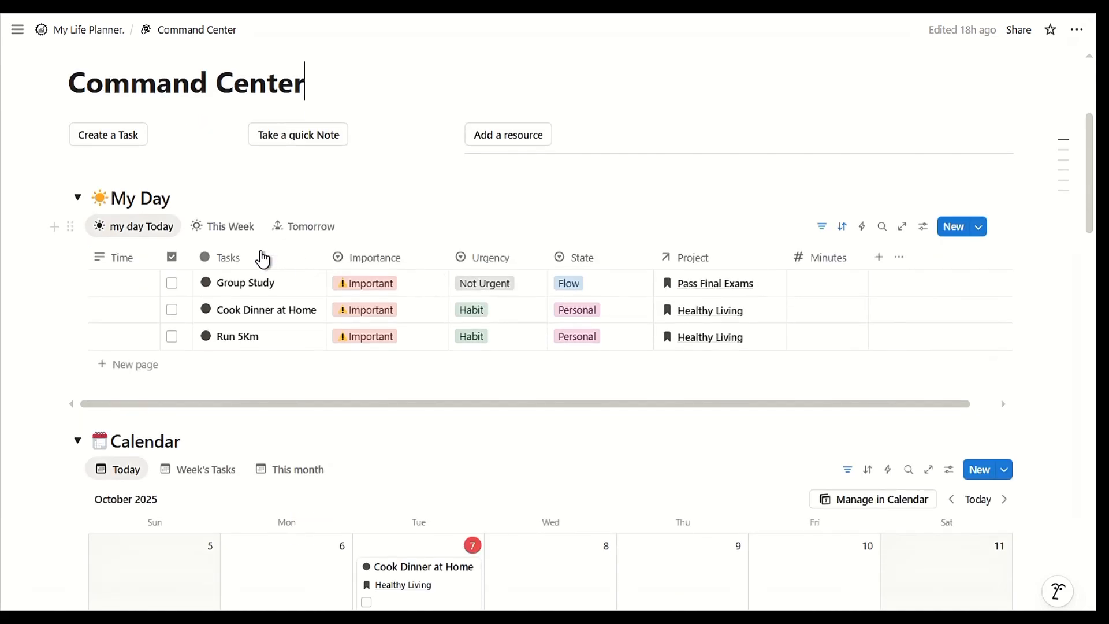
click(303, 231)
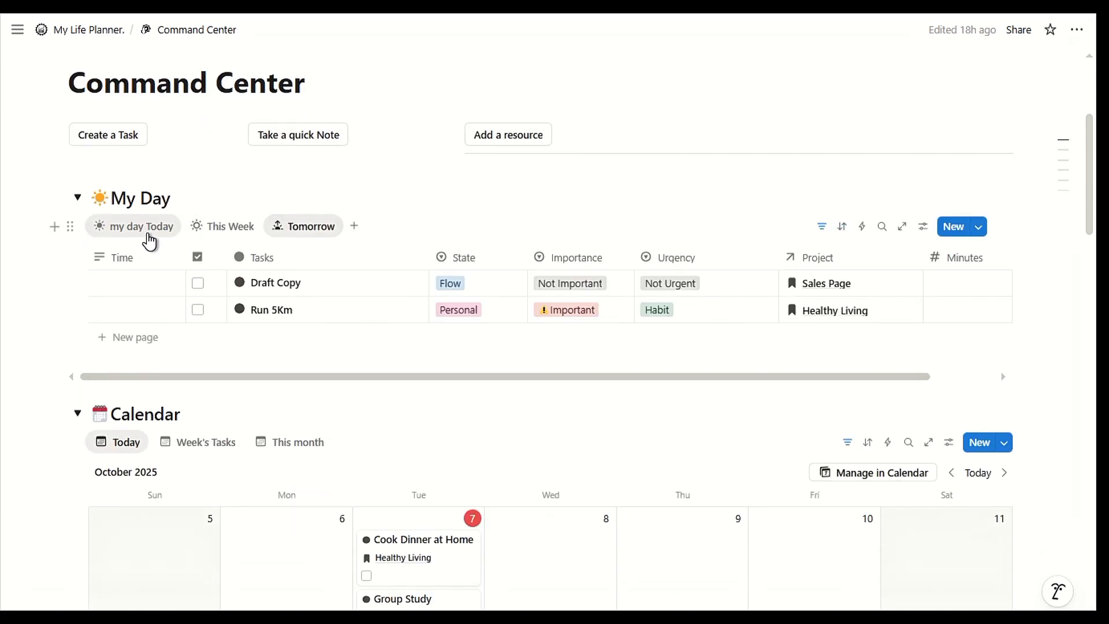
click(148, 230)
Step: Review the Calendar section in its Week's Tasks and This month views, ending back on the Today view
scroll(174, 249, down, 5)
scroll(183, 257, down, 2)
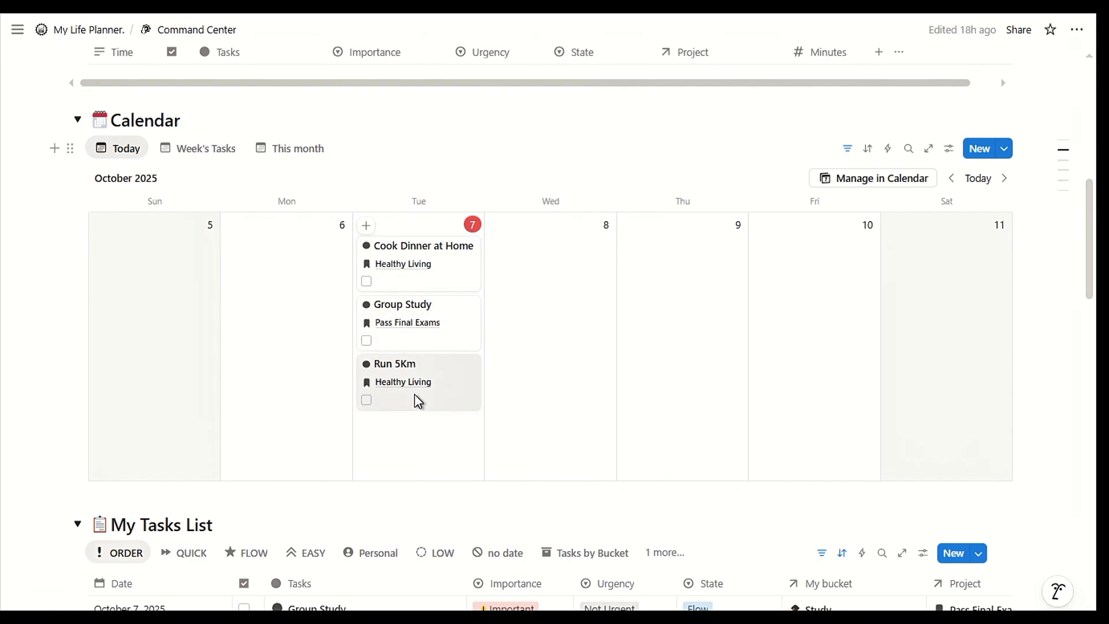
click(219, 164)
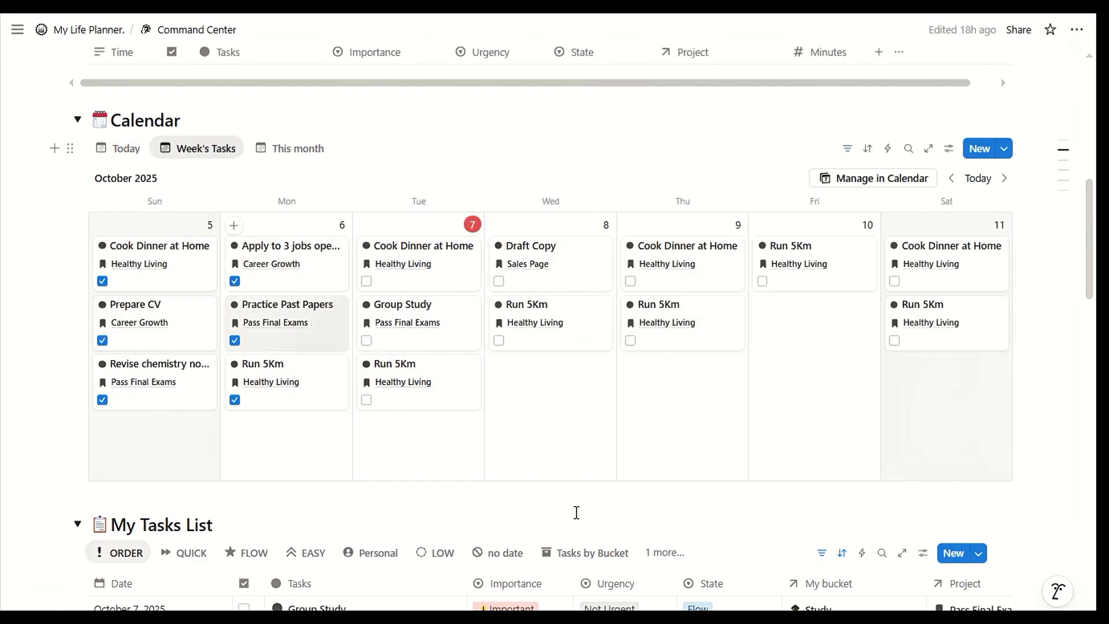
click(292, 149)
scroll(375, 311, down, 6)
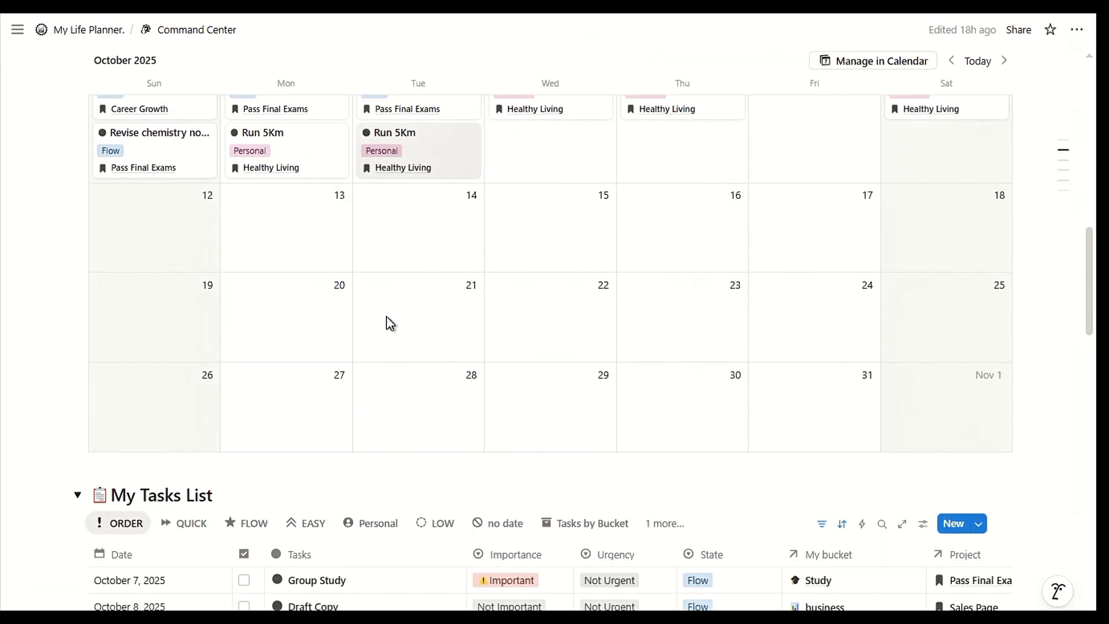
scroll(387, 323, up, 7)
scroll(260, 277, up, 1)
click(124, 226)
Step: Review My Tasks List in the FLOW, EASY and Personal views, ending back on the ORDER view
scroll(289, 327, down, 8)
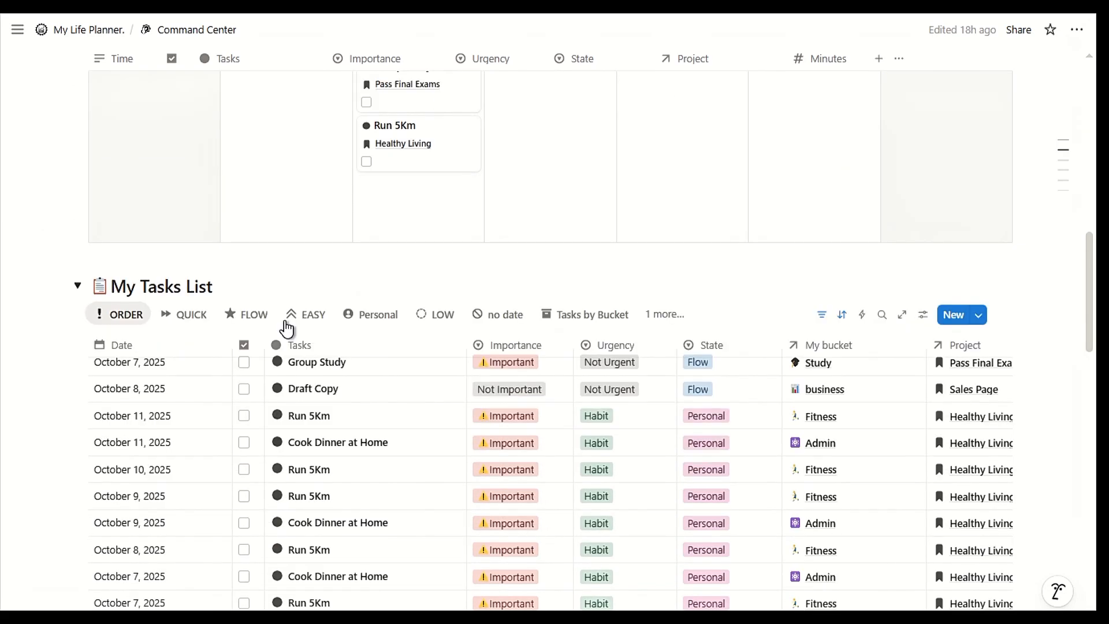
click(250, 156)
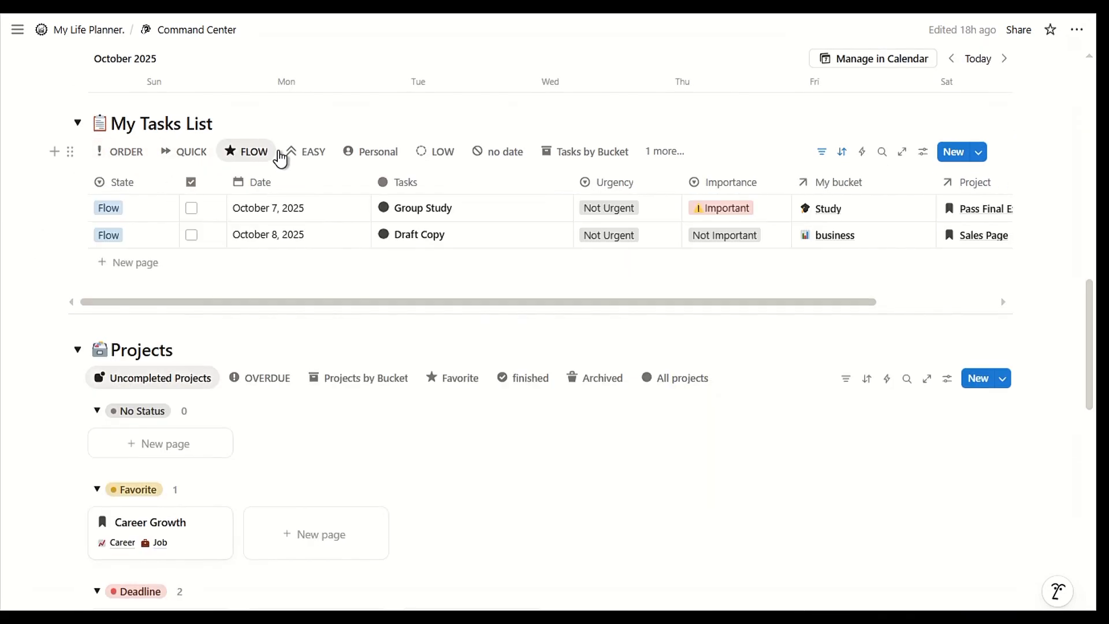
click(298, 160)
click(376, 156)
click(123, 153)
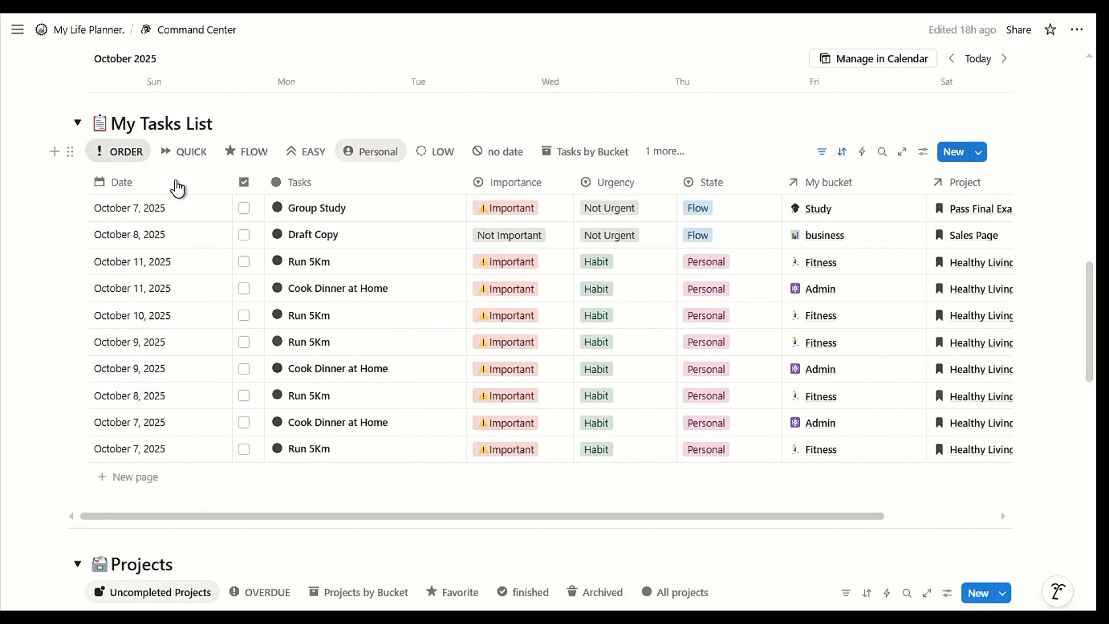
Step: Look through the Projects, Workspaces and My Life Buckets sections of the page
scroll(449, 354, down, 7)
scroll(450, 354, down, 1)
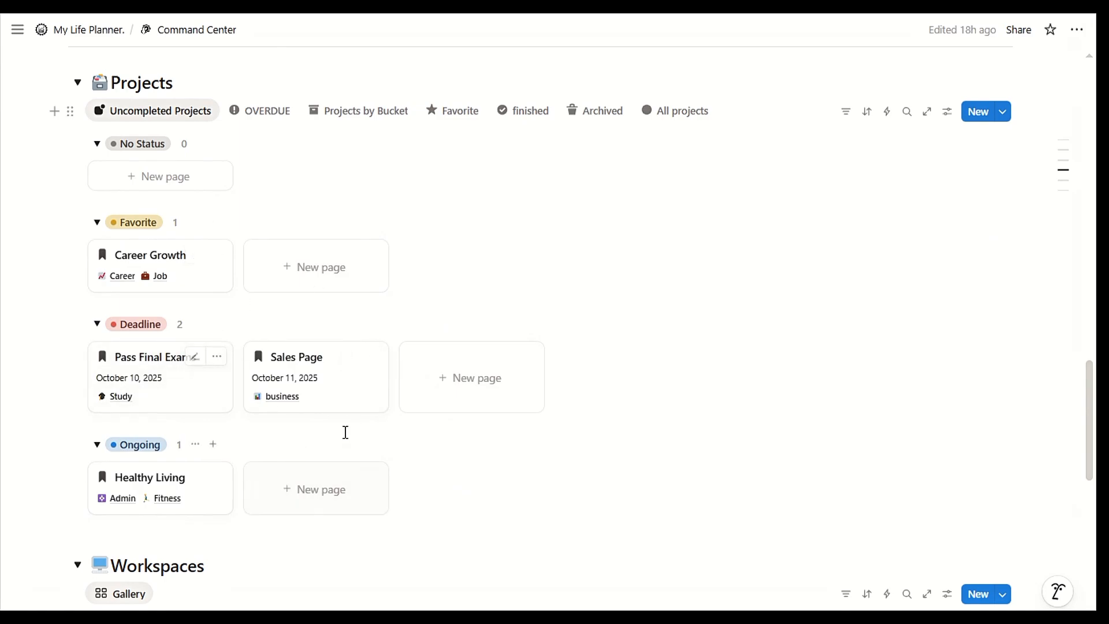
scroll(413, 471, down, 5)
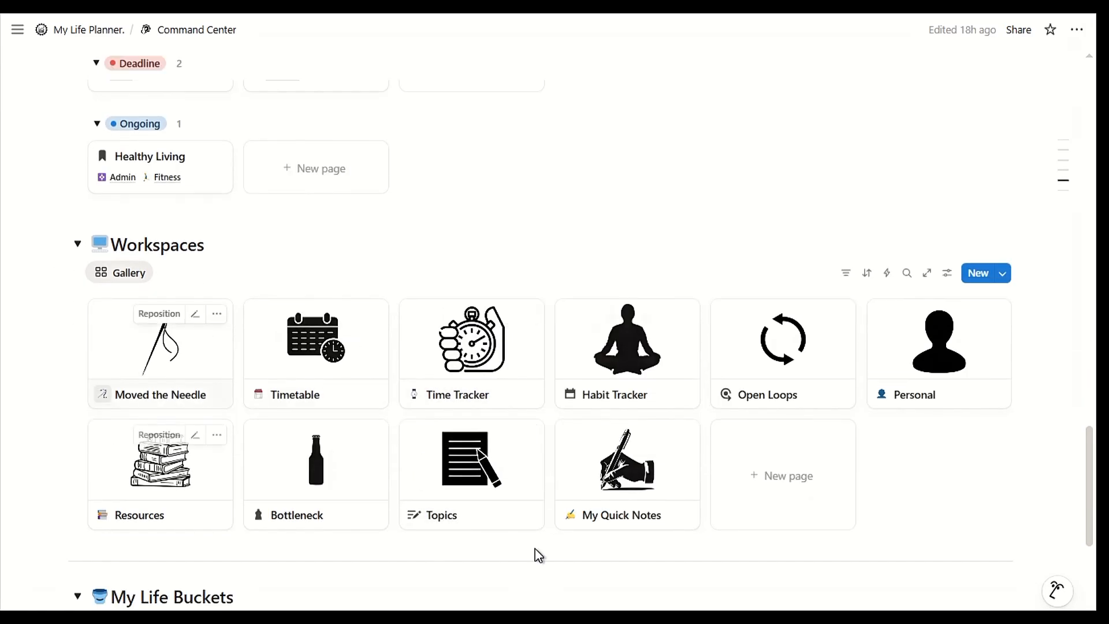
scroll(482, 387, down, 5)
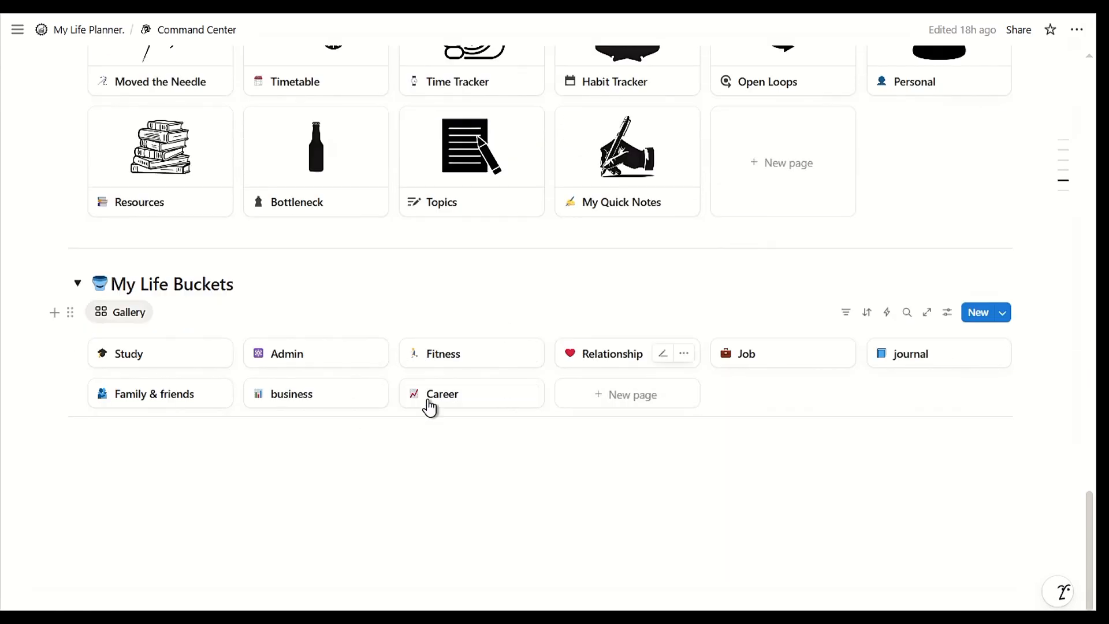
Step: Create a new project under No Status in Projects and title it "Home Maintenance"
scroll(462, 379, up, 15)
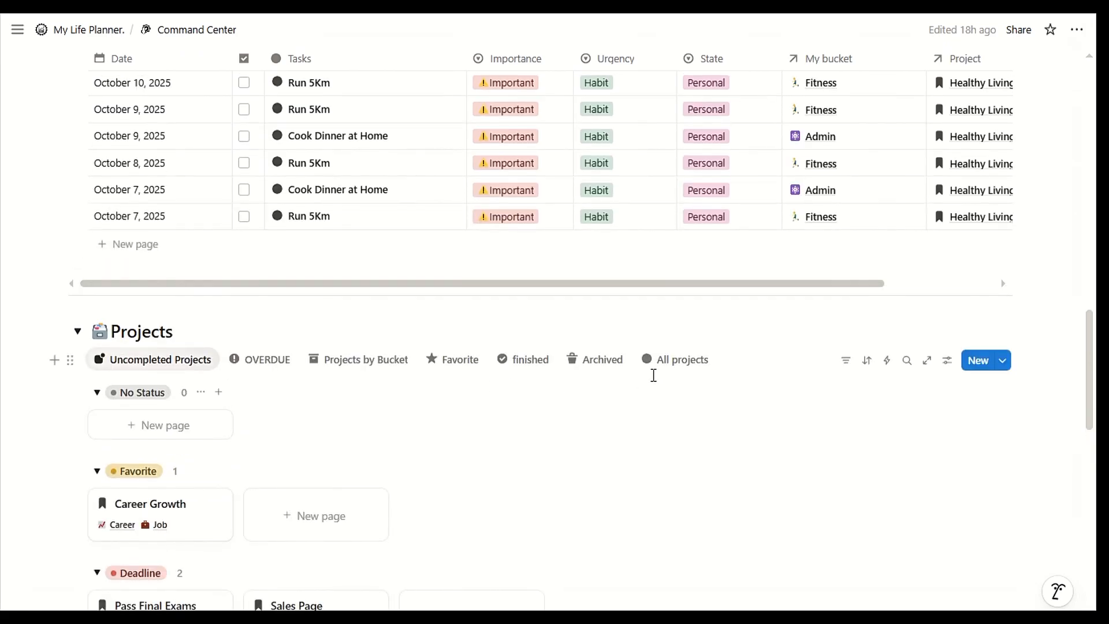
scroll(346, 399, down, 1)
click(193, 354)
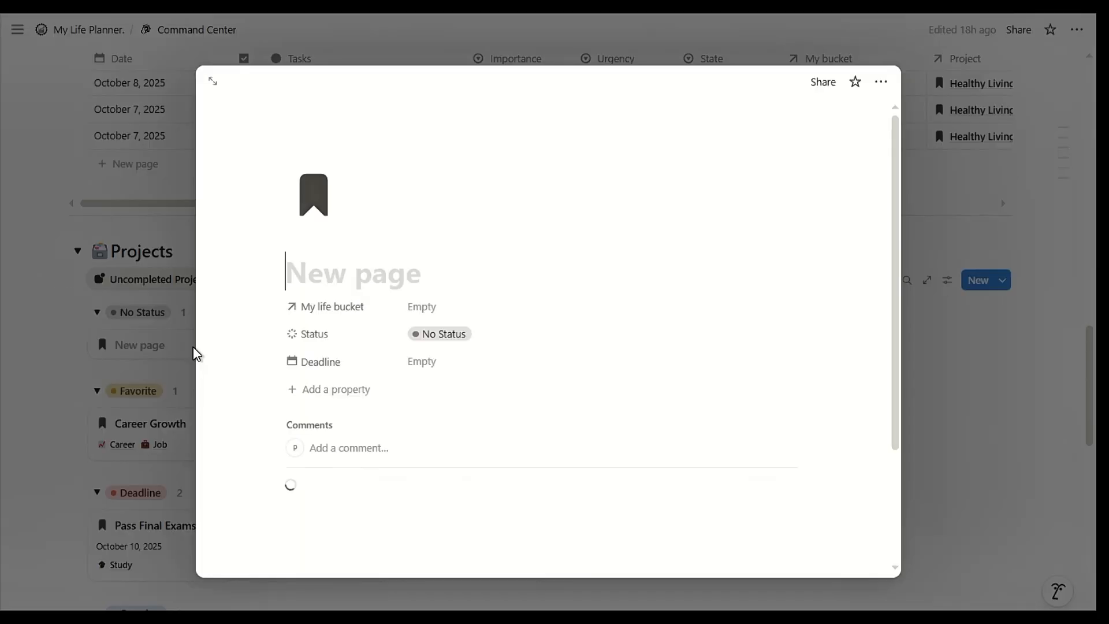
text(Homr m)
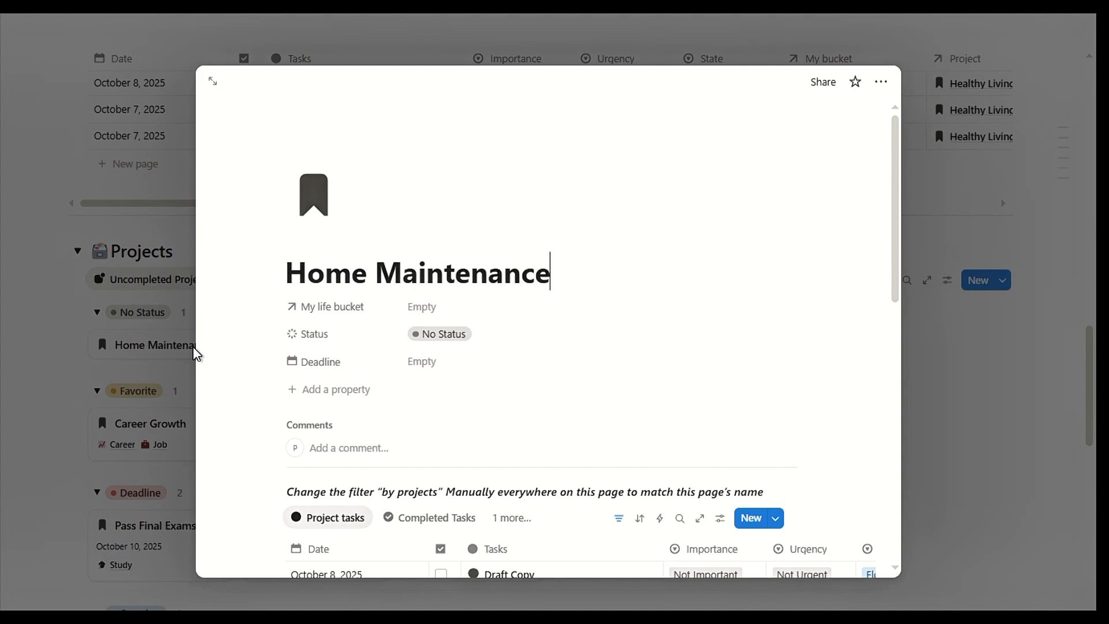
Step: Link the Home Maintenance project to the Admin life bucket and set its status to Ongoing
click(450, 317)
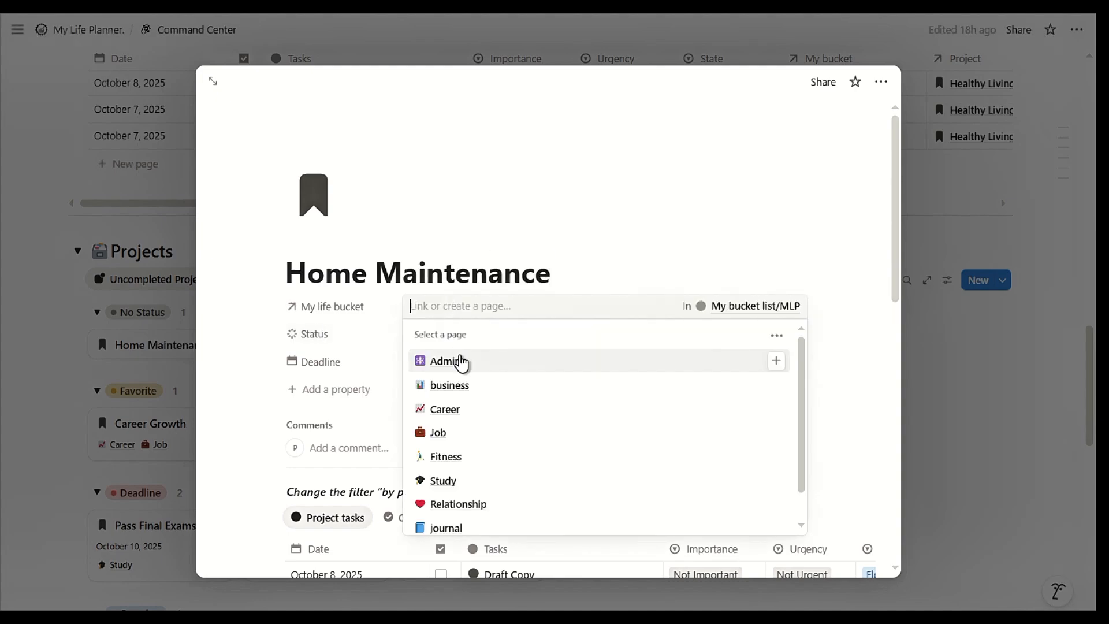
click(458, 361)
key(Escape)
click(456, 348)
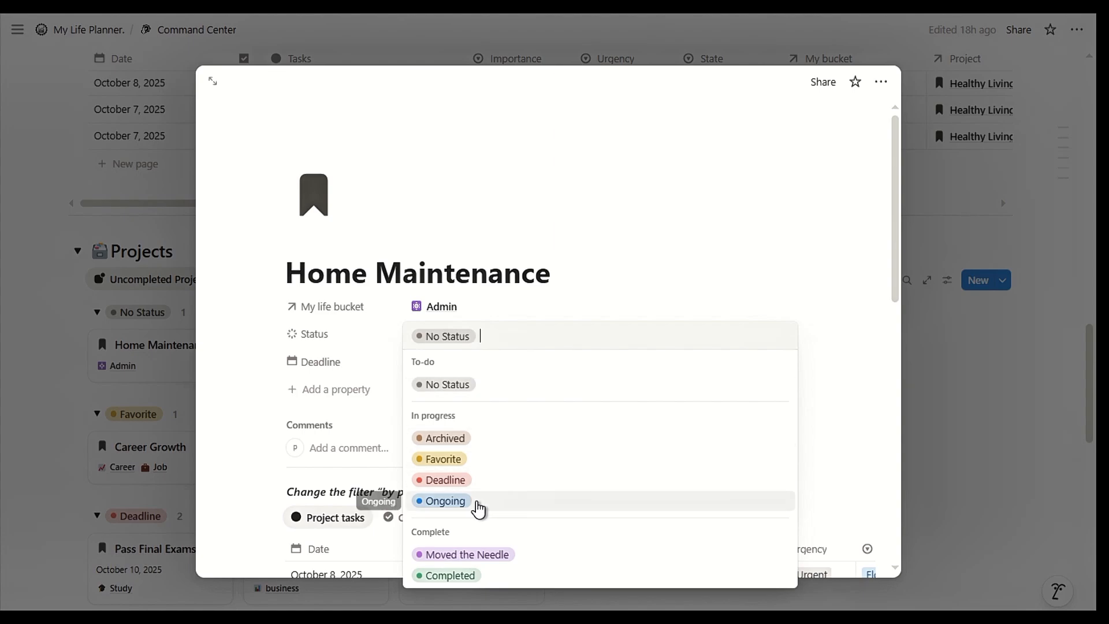
click(477, 505)
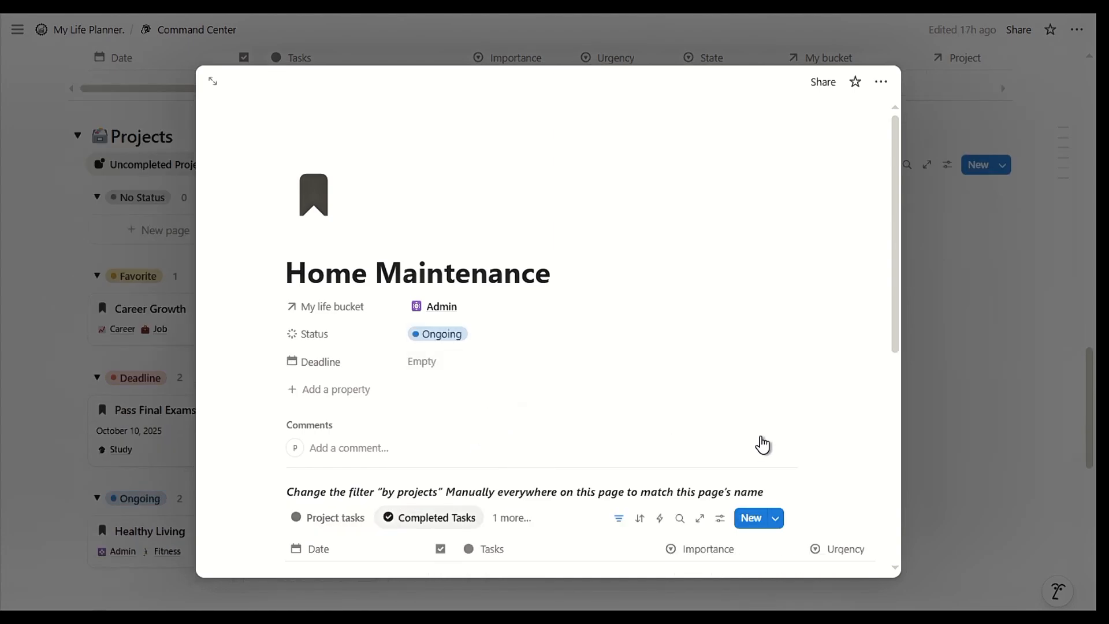
click(937, 435)
scroll(535, 456, down, 3)
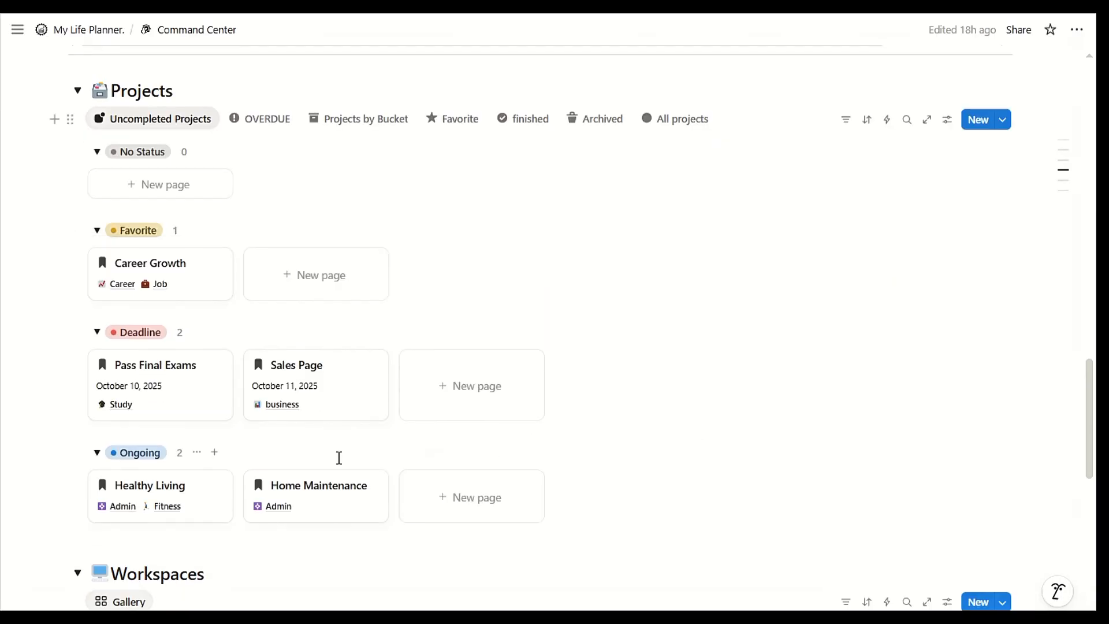
Step: Create a task titled "Fix leaking tap" and date it October 7, 2025
scroll(390, 508, up, 8)
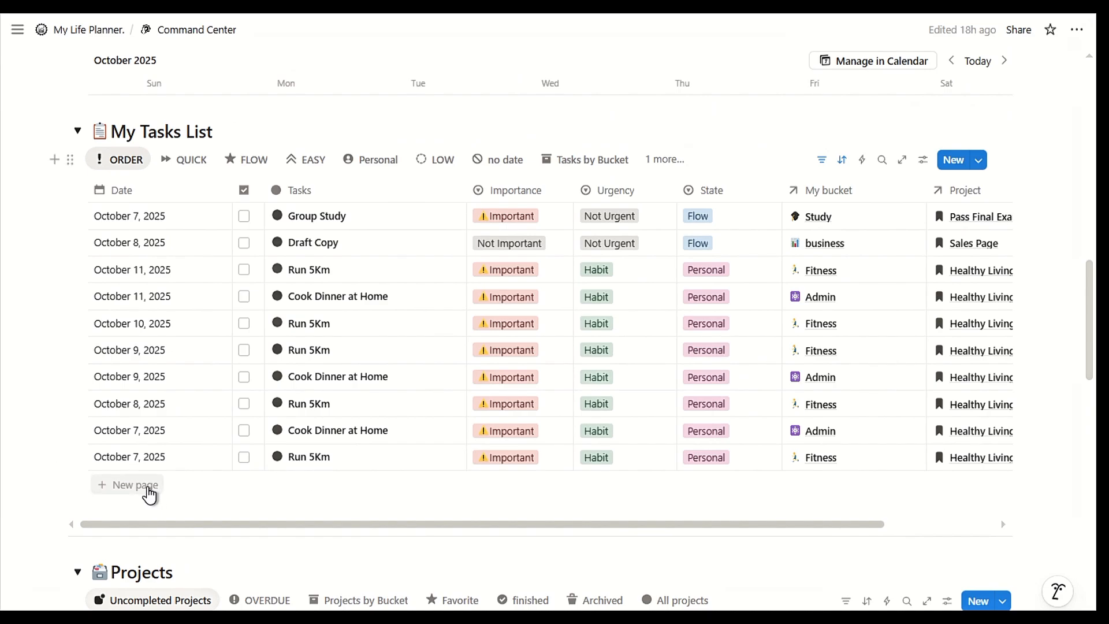
scroll(272, 471, up, 15)
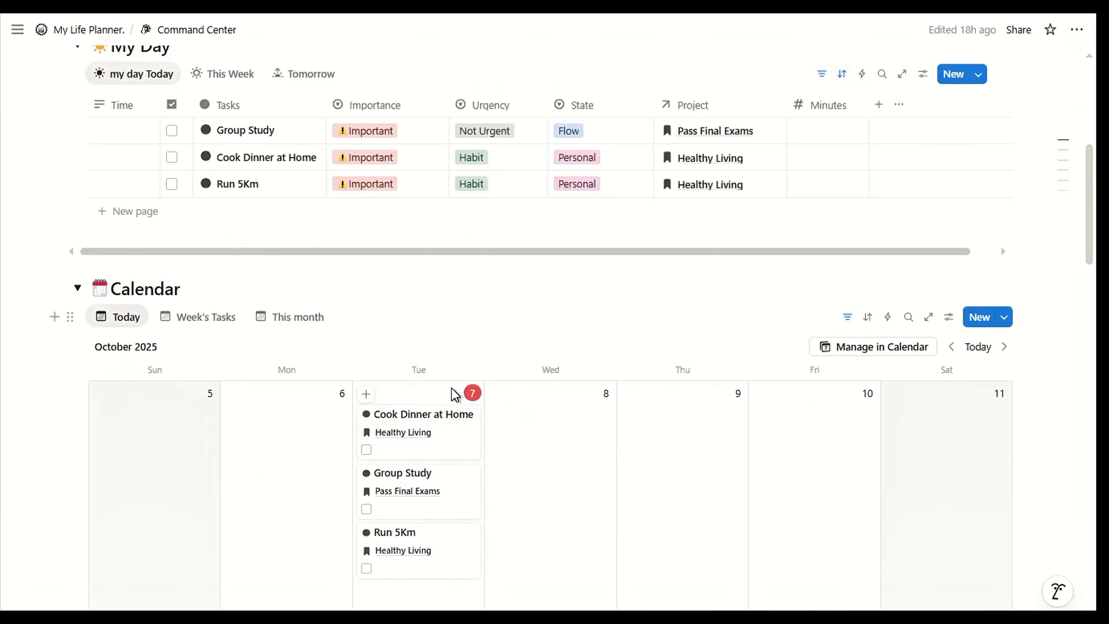
scroll(414, 416, up, 7)
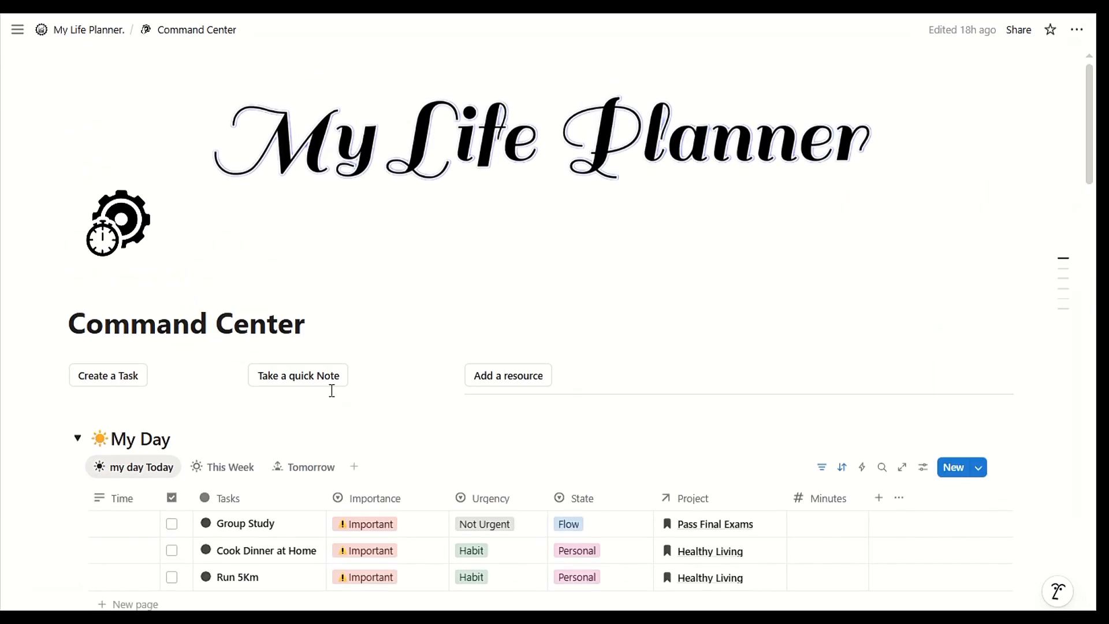
click(124, 390)
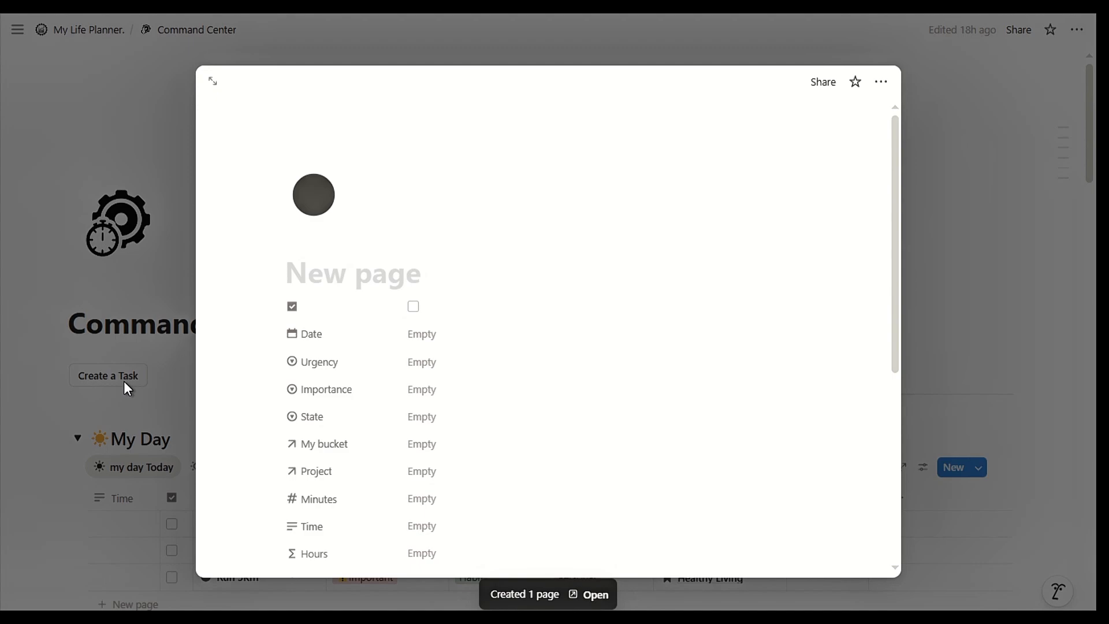
text(Fix leaking tap)
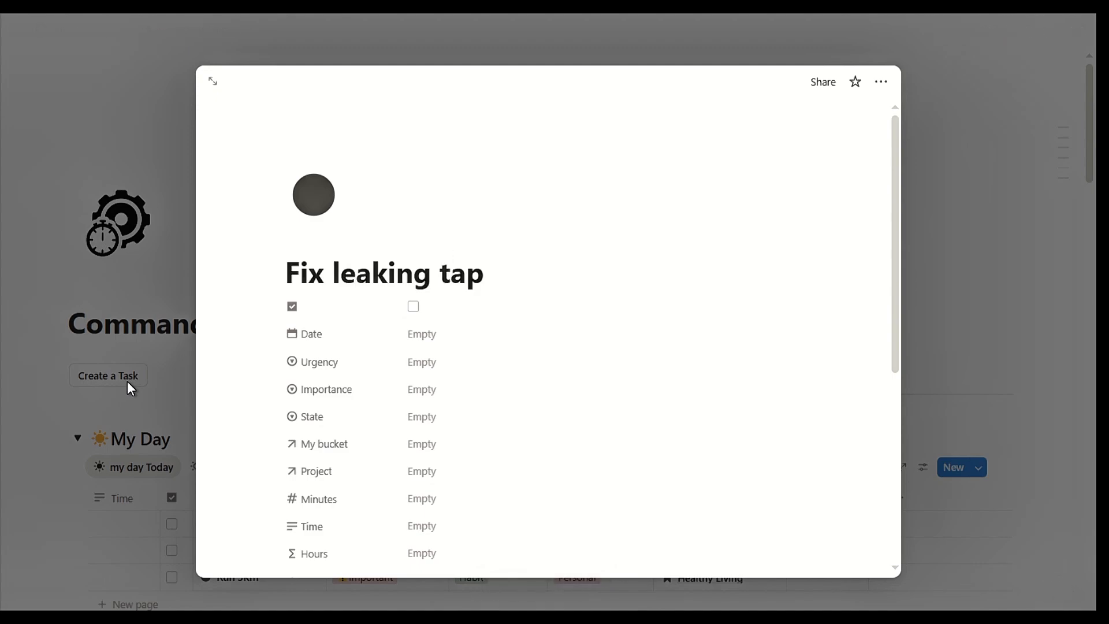
click(422, 335)
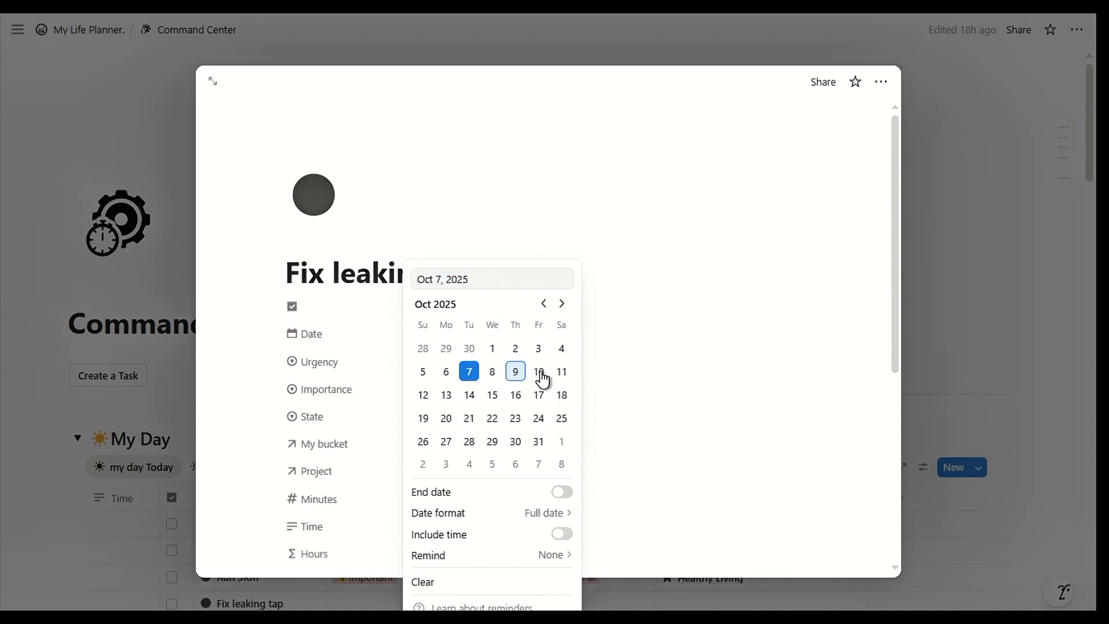
key(Escape)
Step: Set the "Fix leaking tap" task's urgency to Urgent, importance to Important and state to Easy
click(469, 364)
click(472, 411)
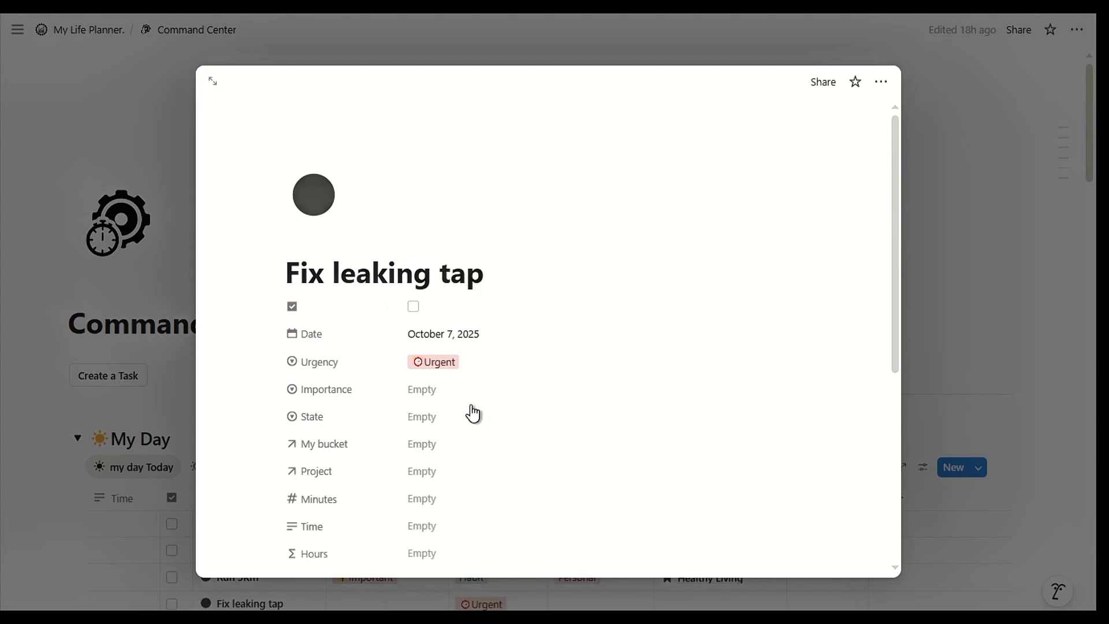
click(456, 391)
click(465, 440)
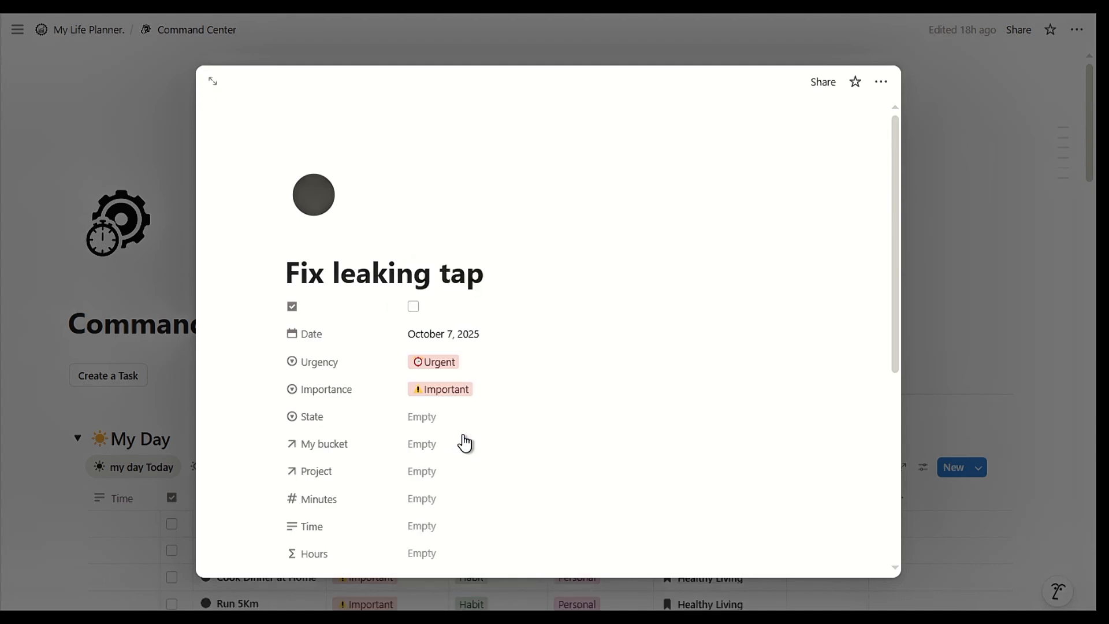
click(420, 426)
click(460, 511)
Step: Link the "Fix leaking tap" task to the Admin bucket and the Home Maintenance project
click(438, 454)
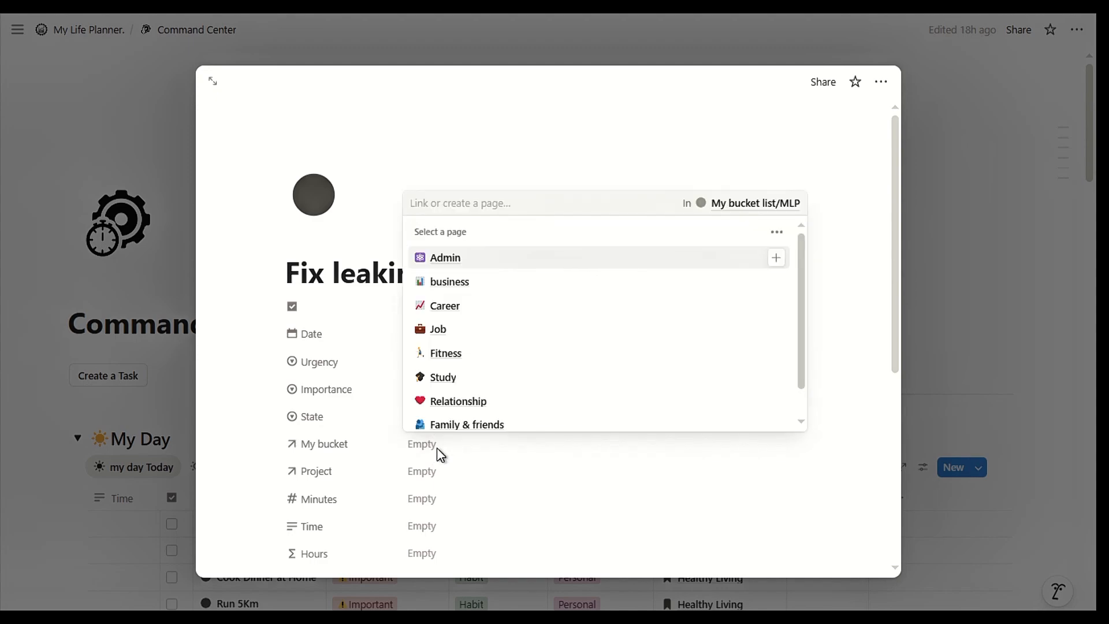
click(460, 258)
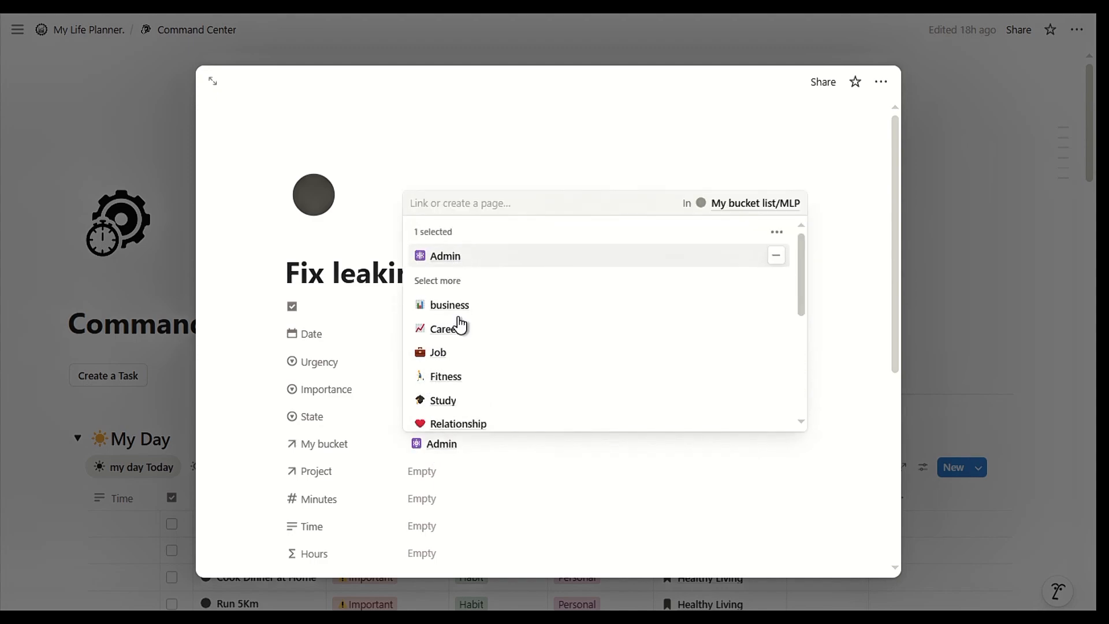
click(440, 482)
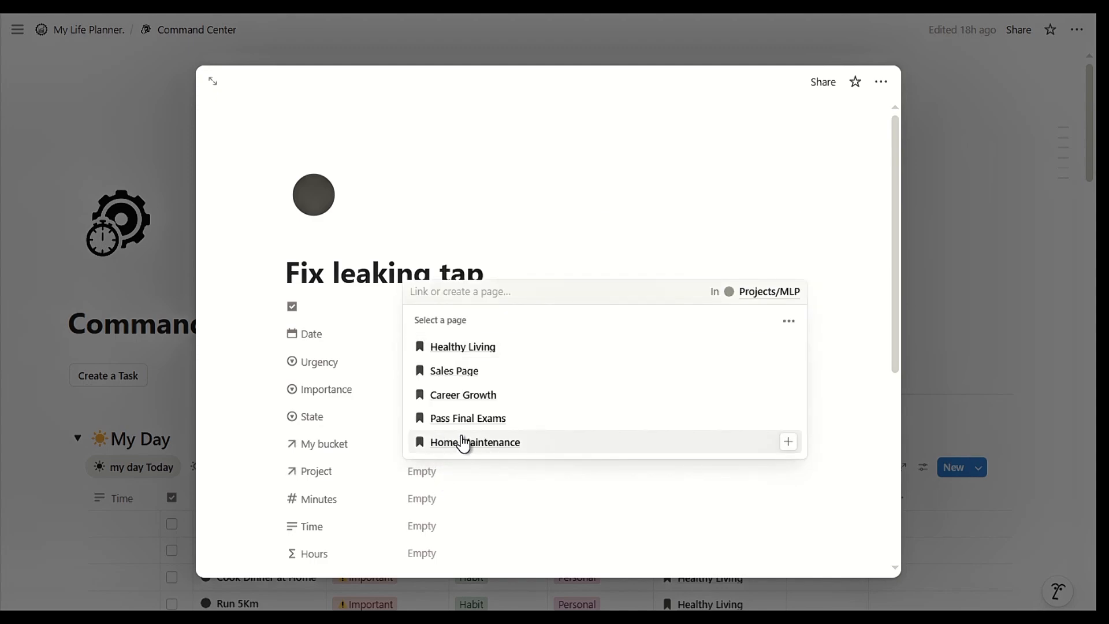
click(464, 443)
click(923, 508)
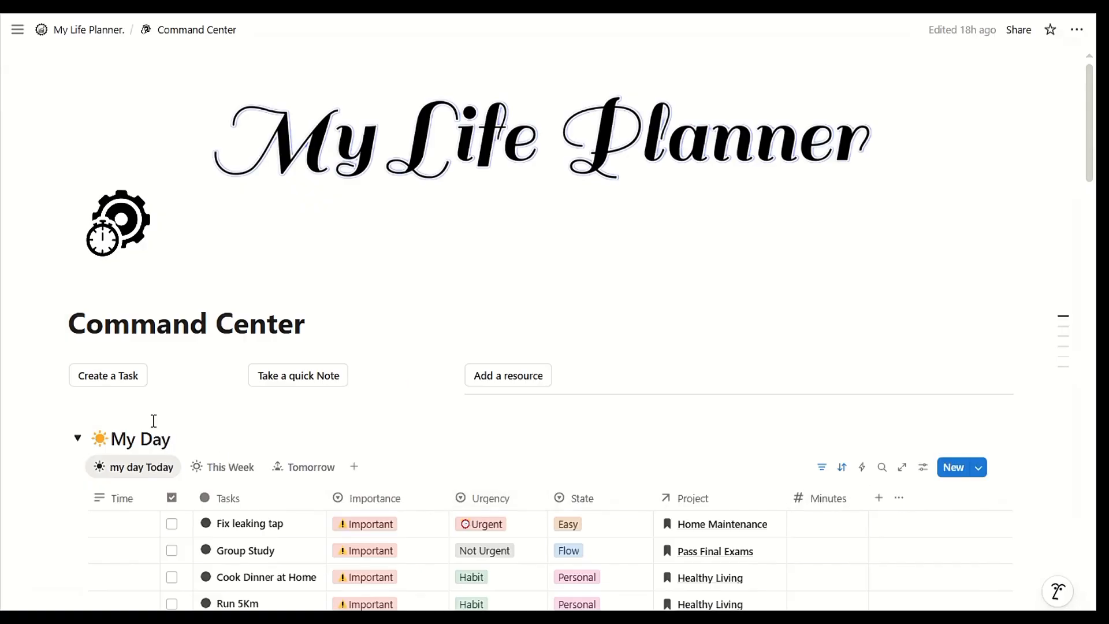
Step: Create a task titled "Clean garage" and date it October 7, 2025
click(128, 378)
text(Cl)
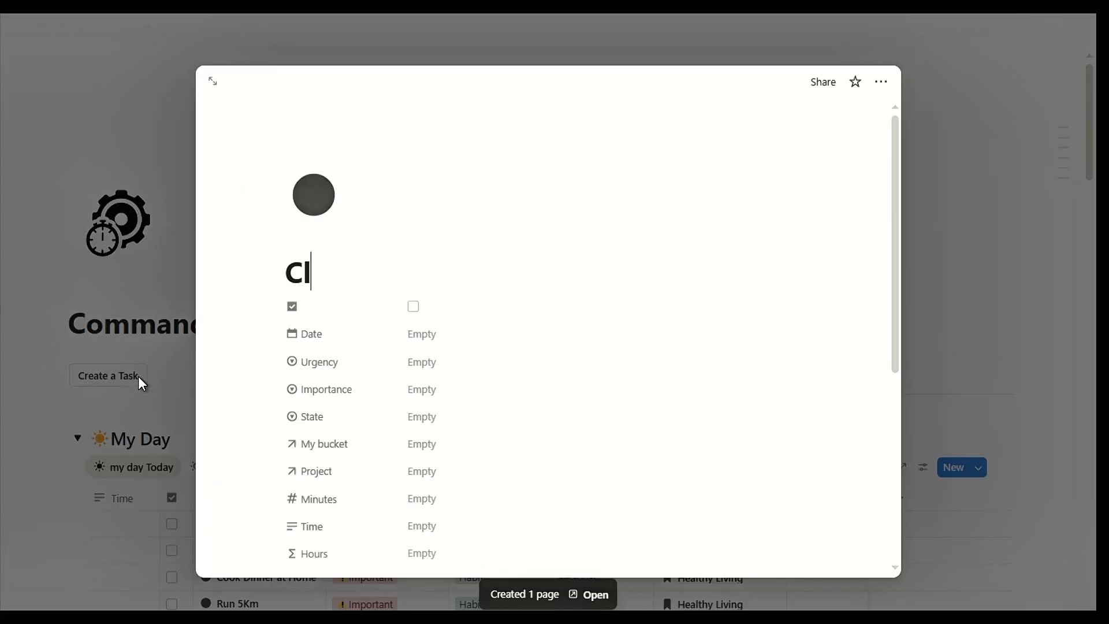
text(ean garage)
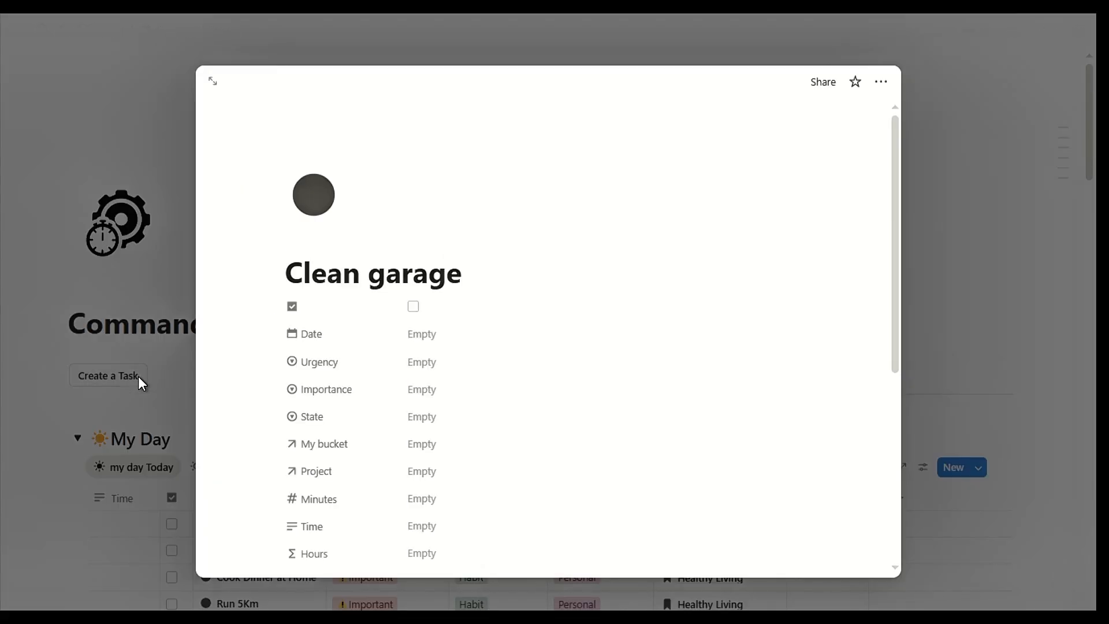
click(424, 335)
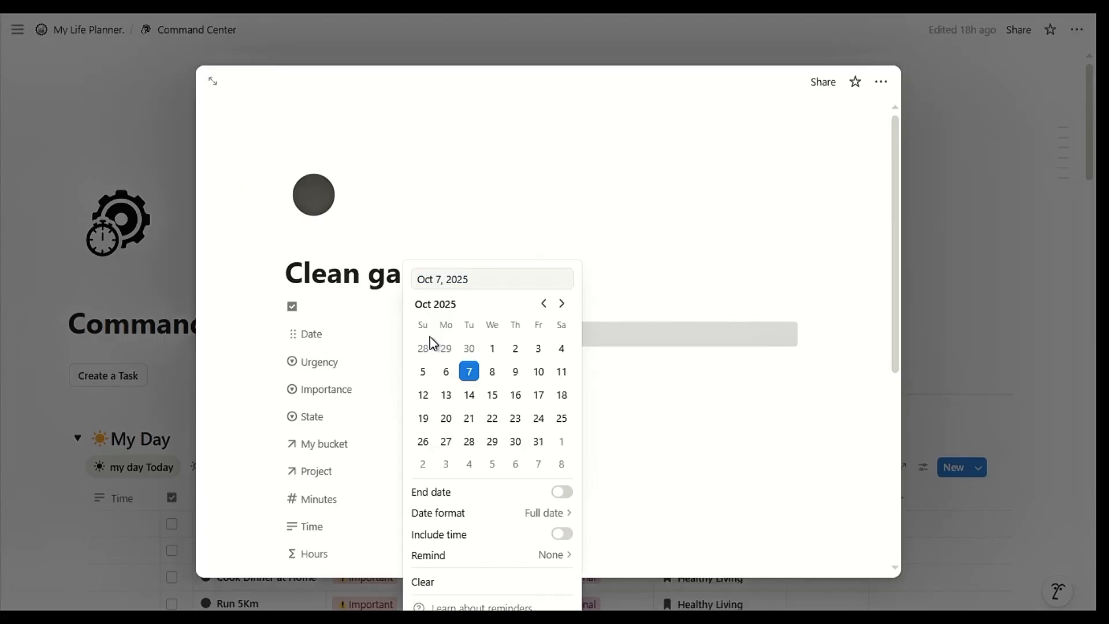
click(592, 383)
Step: Set the "Clean garage" task's urgency to Not Urgent, importance to Not Important and state to Easy
click(466, 362)
click(465, 433)
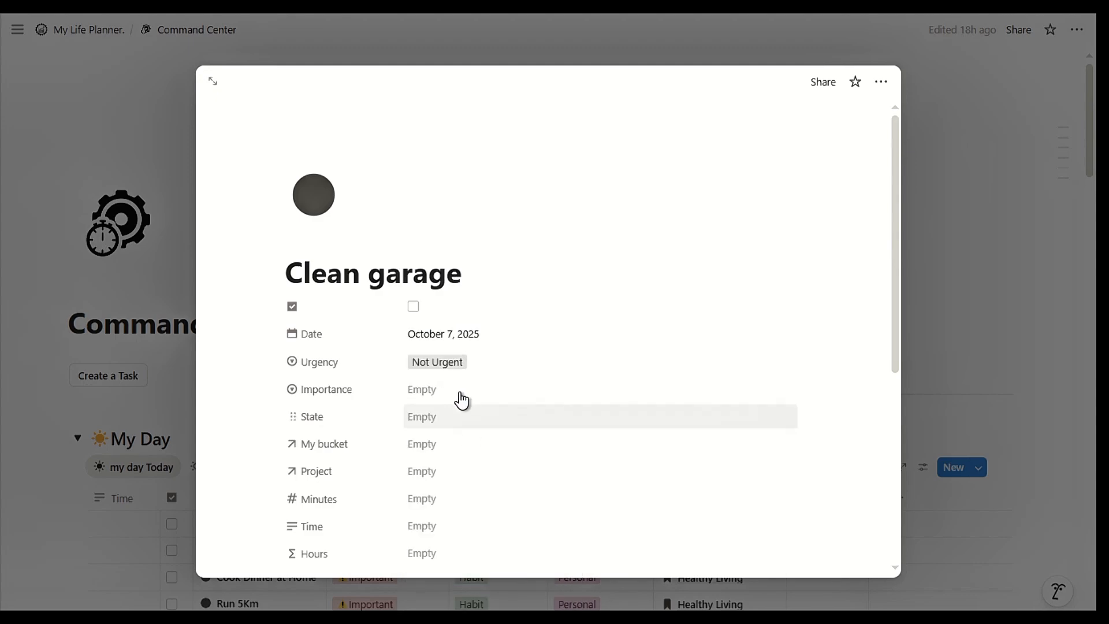
click(460, 394)
click(458, 462)
click(449, 424)
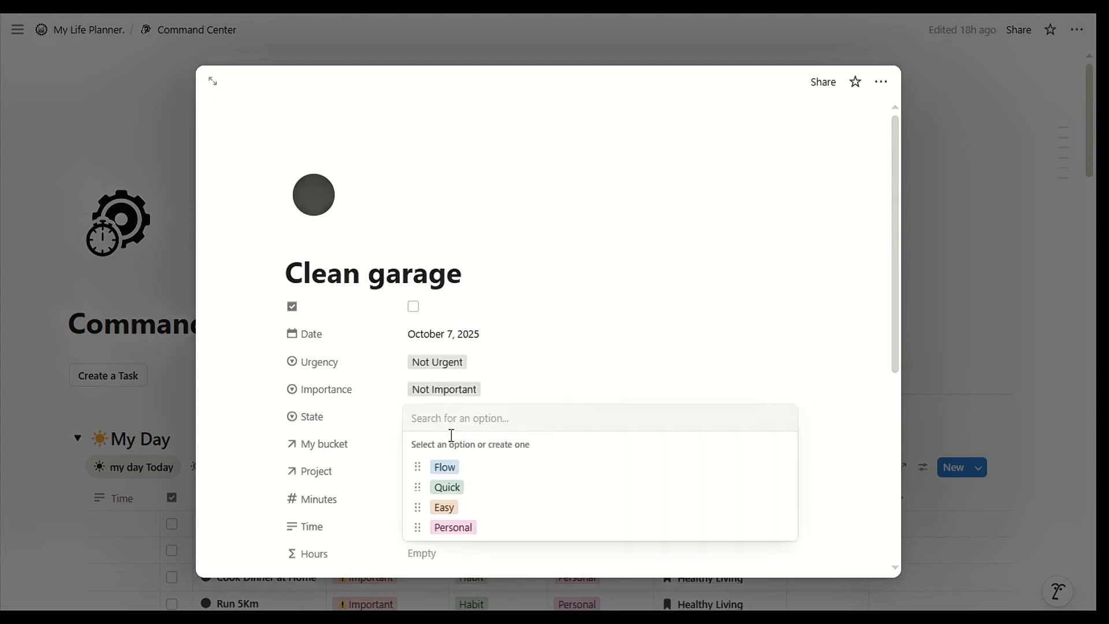
click(451, 508)
Step: Link the "Clean garage" task to the Admin bucket and the Home Maintenance project
click(437, 447)
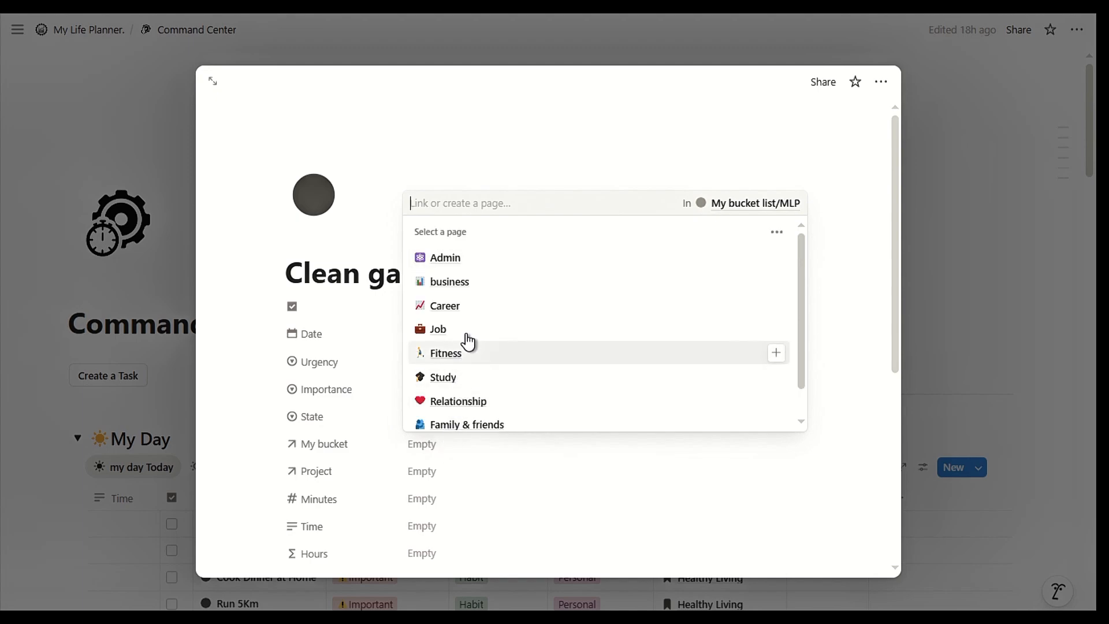
click(470, 259)
click(448, 475)
click(450, 473)
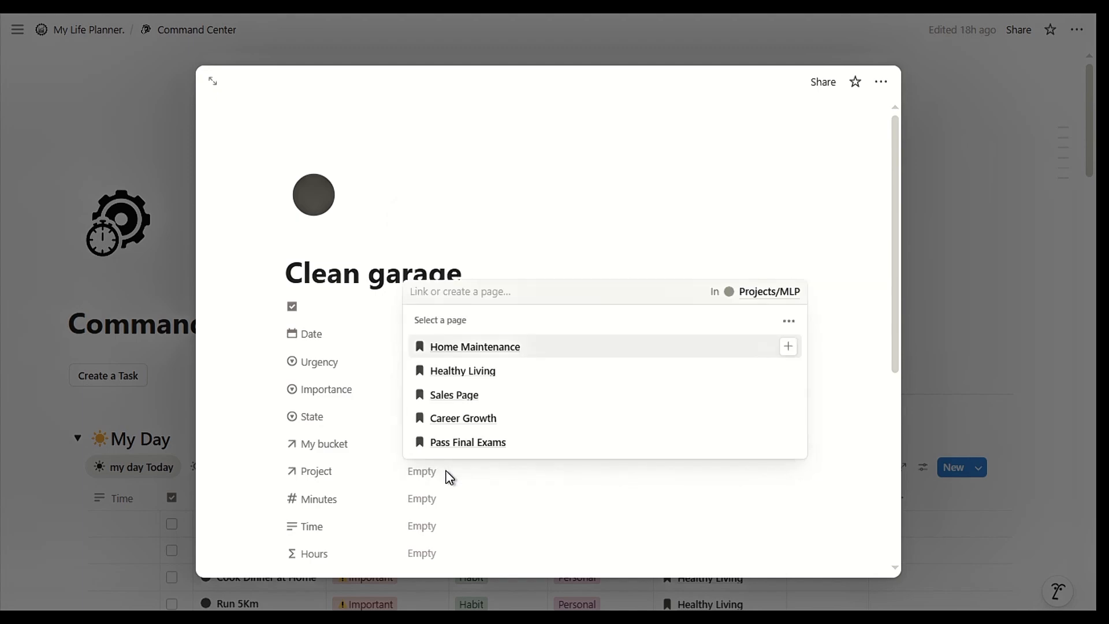
click(501, 349)
click(508, 507)
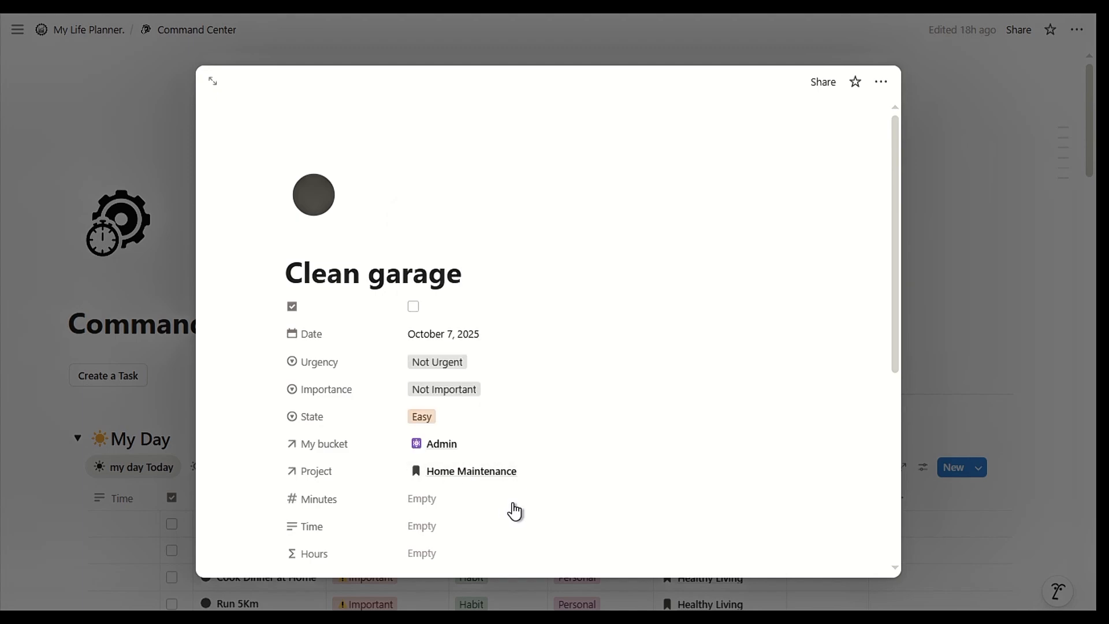
click(920, 502)
Step: Examine where the Home Maintenance tasks appear in My Day, the calendar, the tasks list and the project's own page
scroll(547, 435, down, 3)
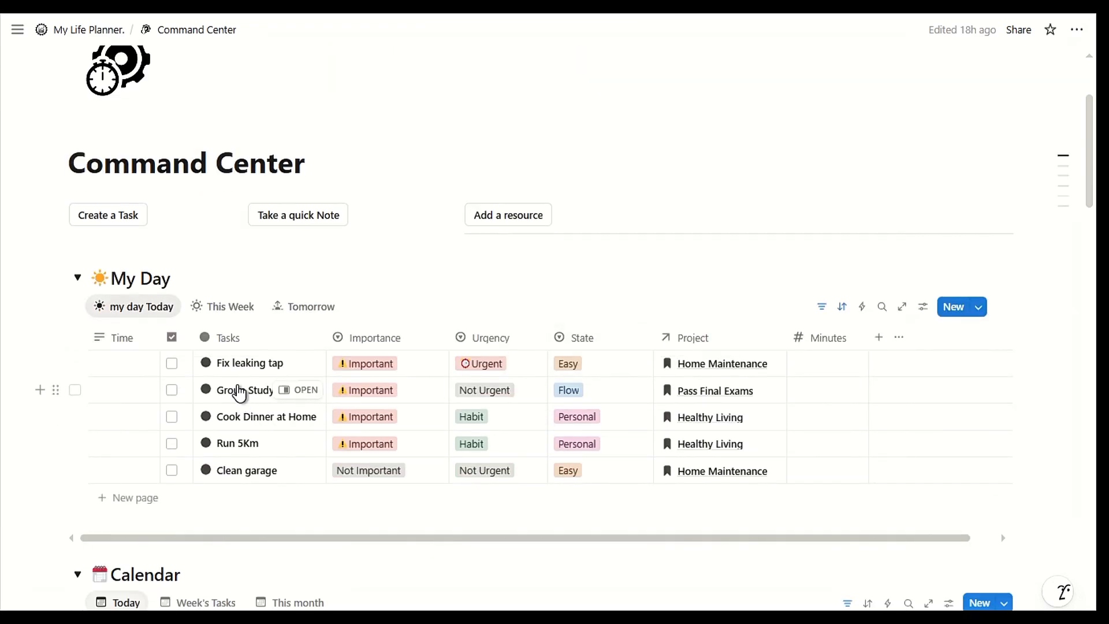
scroll(276, 485, down, 6)
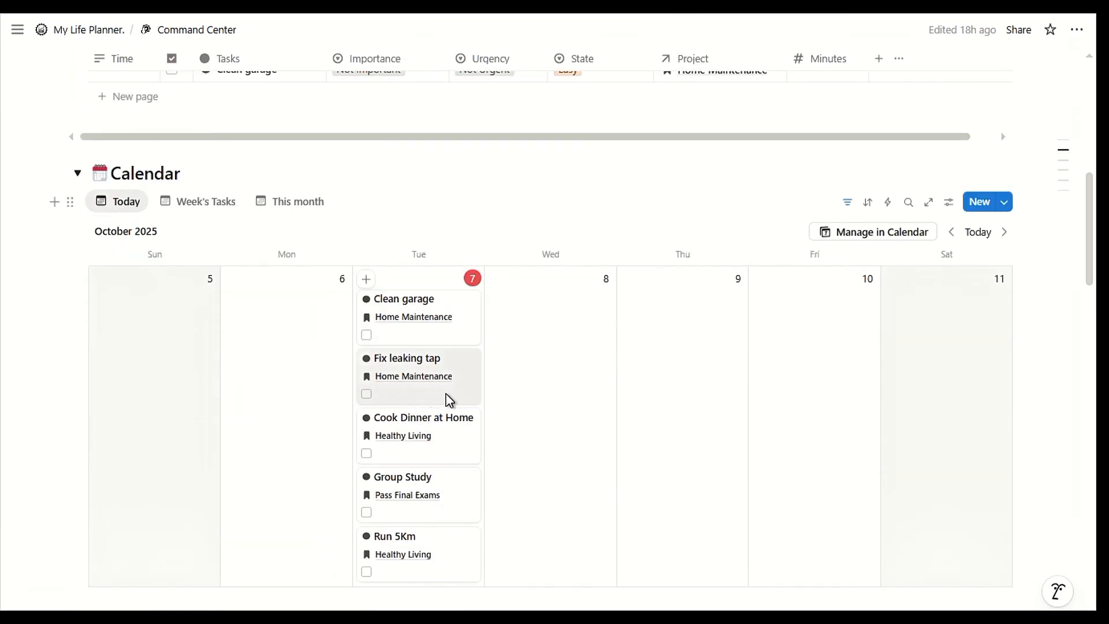
scroll(450, 399, down, 8)
scroll(343, 297, up, 5)
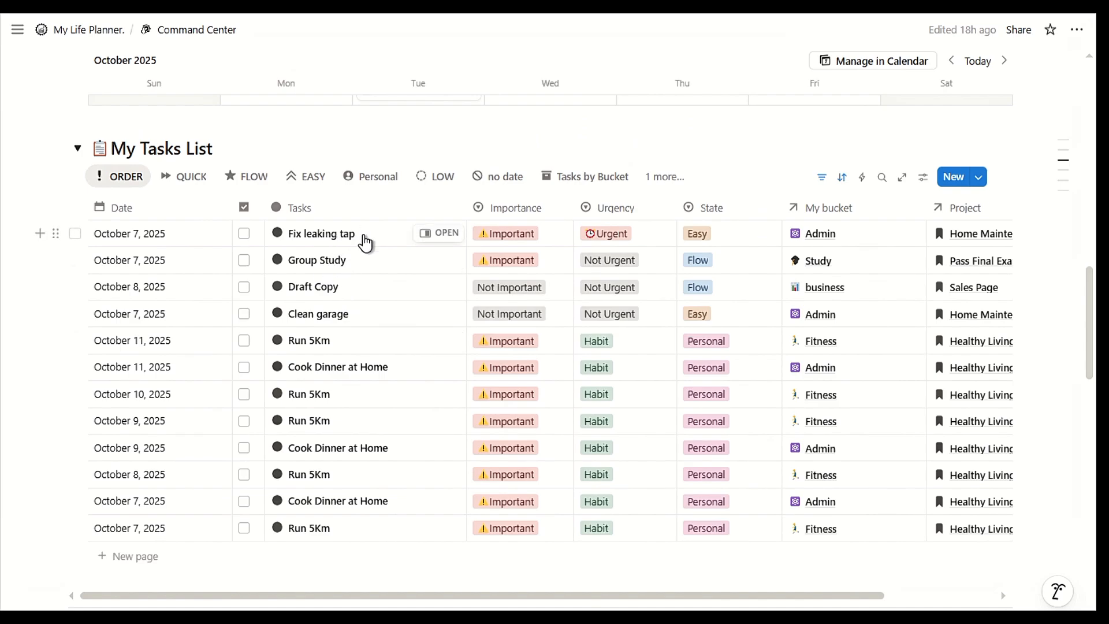
scroll(364, 341, down, 10)
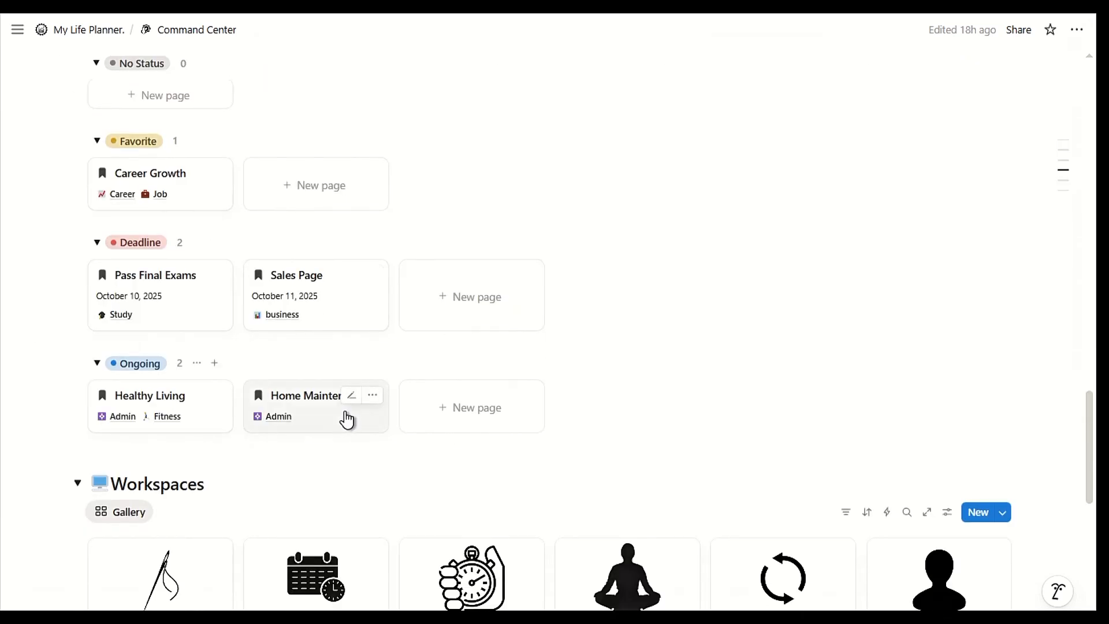
click(353, 410)
scroll(367, 403, down, 4)
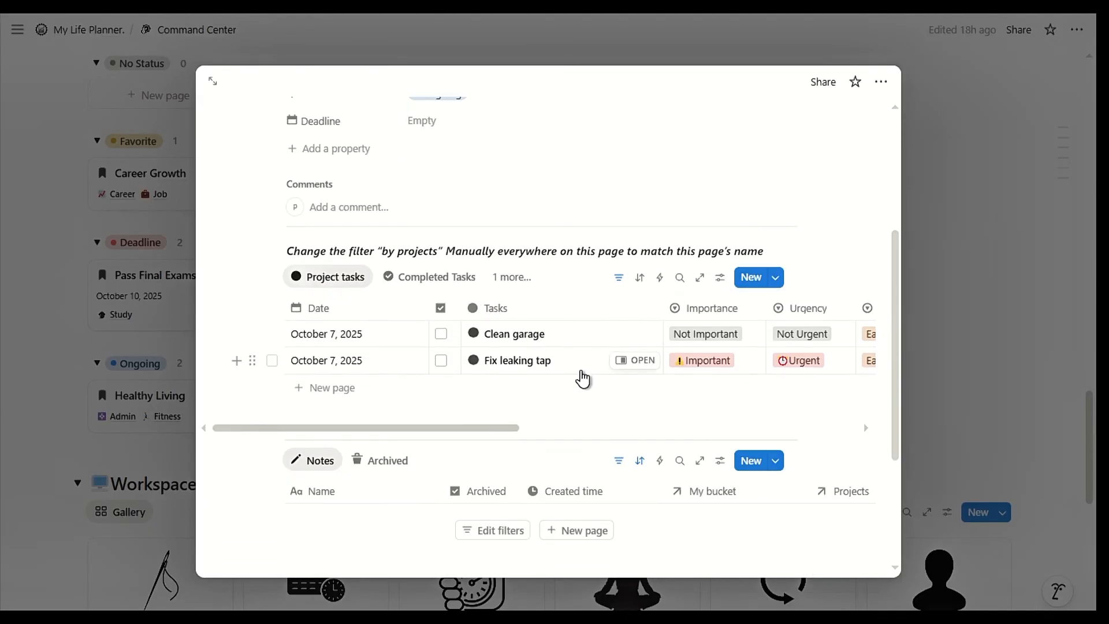
click(183, 406)
Step: In the calendar's Week's Tasks view, add a task titled "Buy groceries" on October 8, 2025
scroll(371, 415, up, 10)
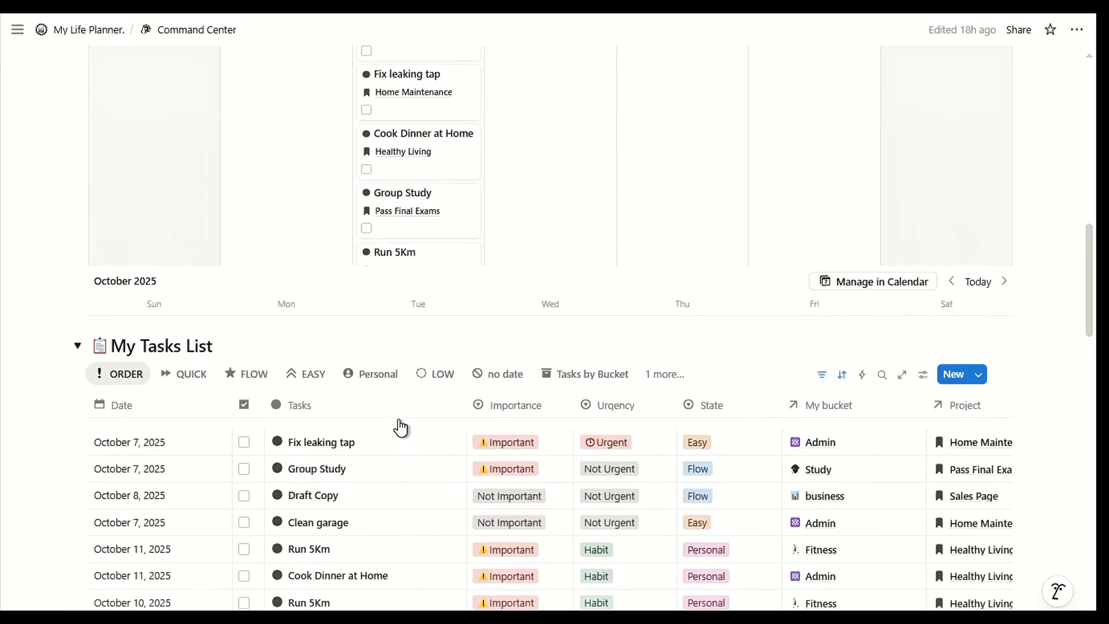
click(208, 282)
scroll(376, 300, down, 3)
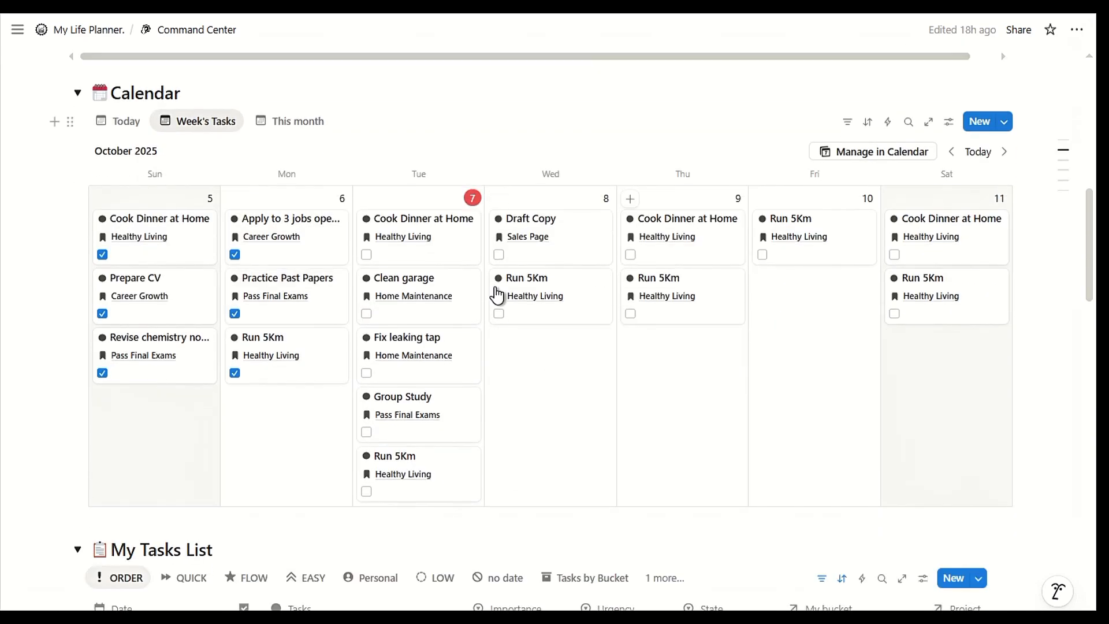
click(497, 201)
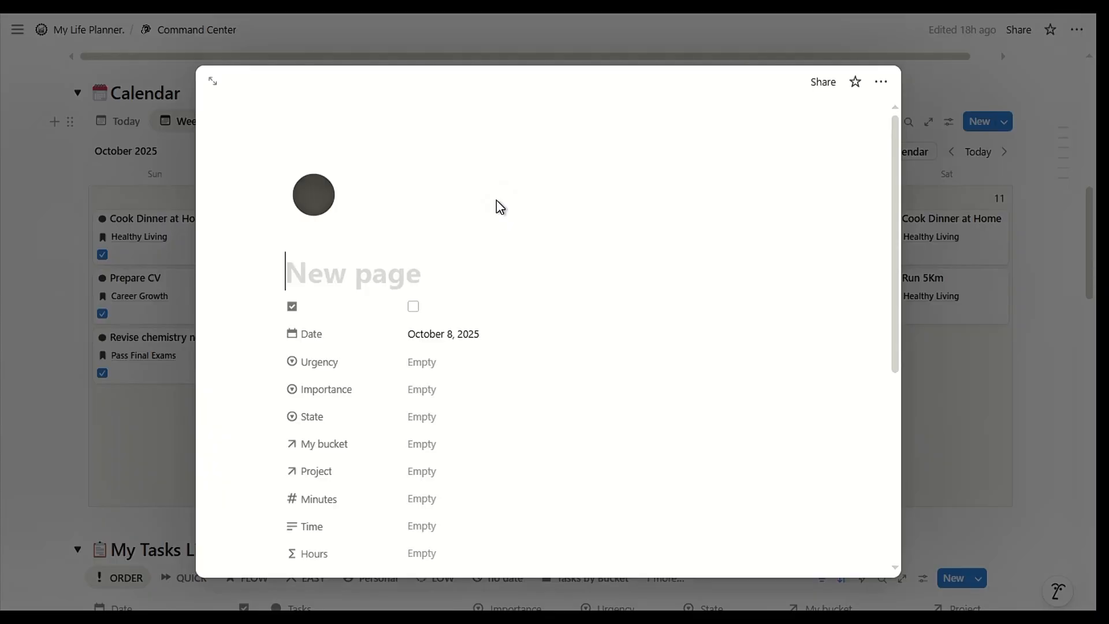
text(Buy groceries)
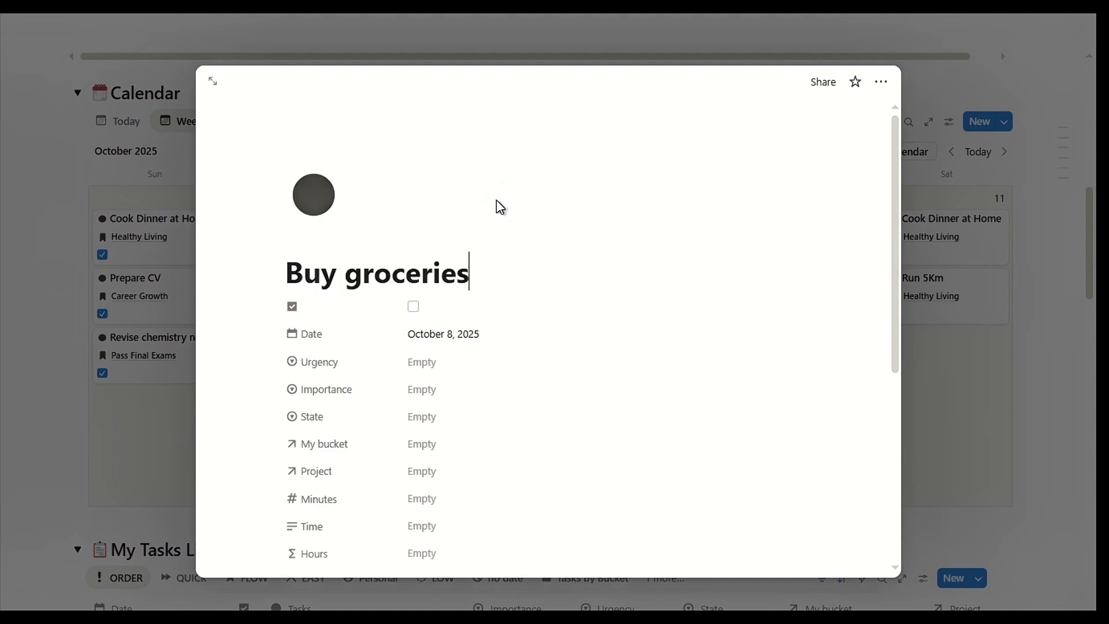
Step: Set the "Buy groceries" task's urgency to Not Urgent, importance to Important and state to Personal
click(483, 373)
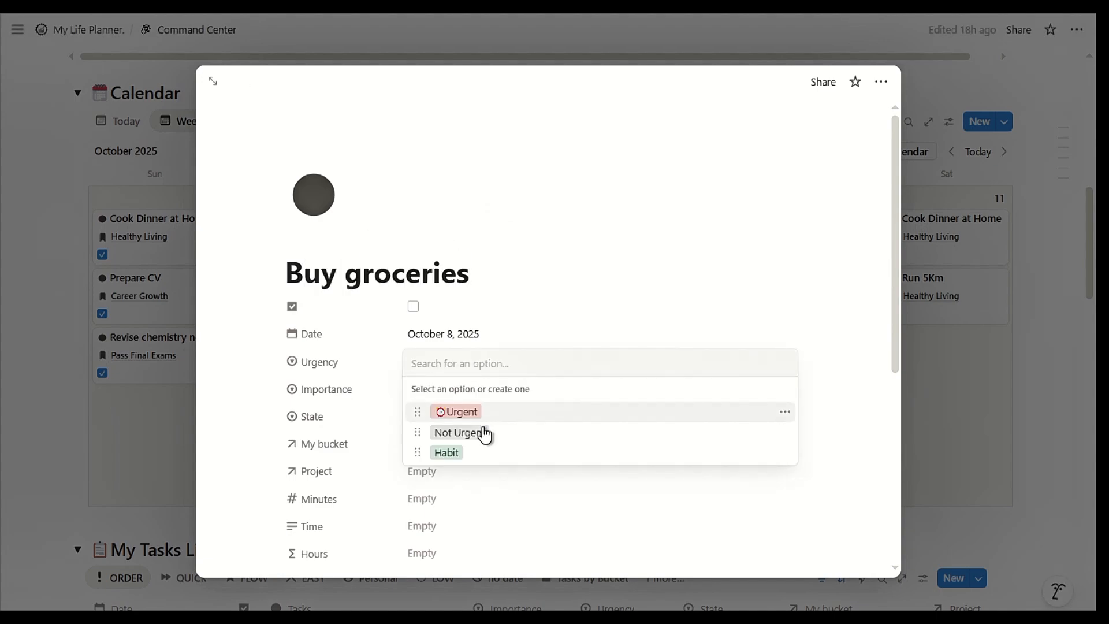
drag(486, 434, 483, 421)
click(483, 414)
click(448, 390)
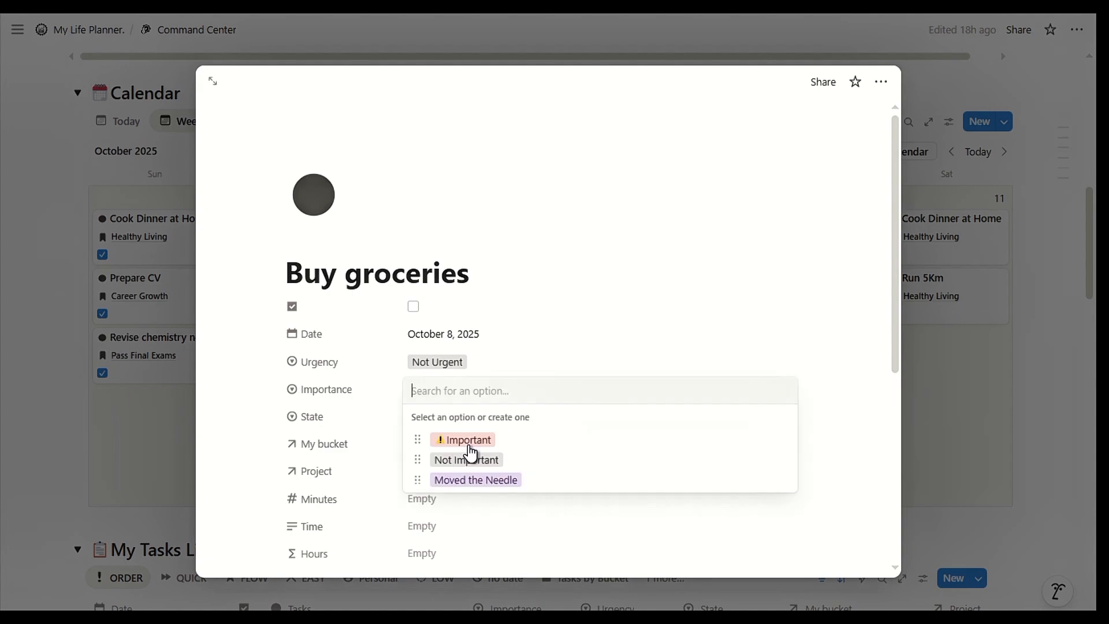
click(471, 447)
click(448, 417)
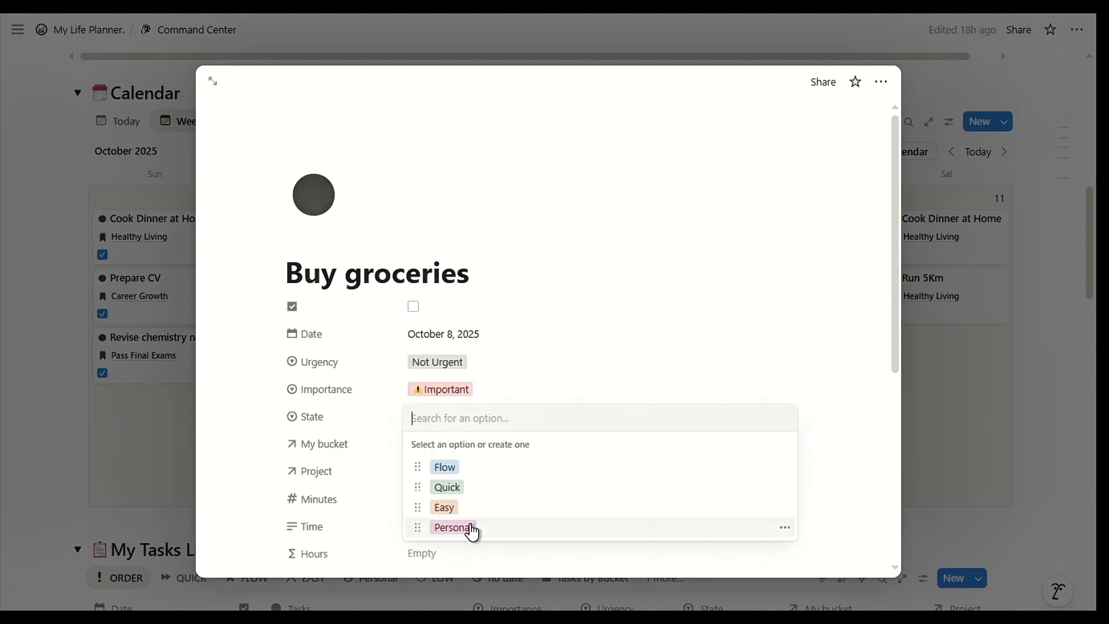
click(470, 527)
Step: Link the "Buy groceries" task to the Admin bucket and the Healthy Living project
click(440, 445)
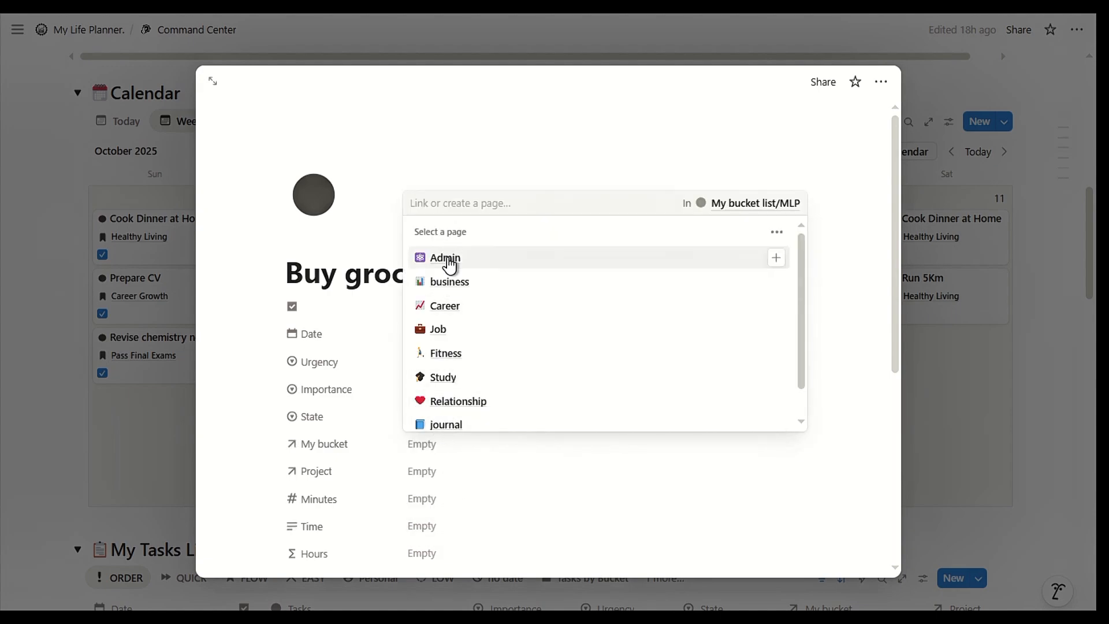
click(450, 258)
click(445, 471)
click(445, 472)
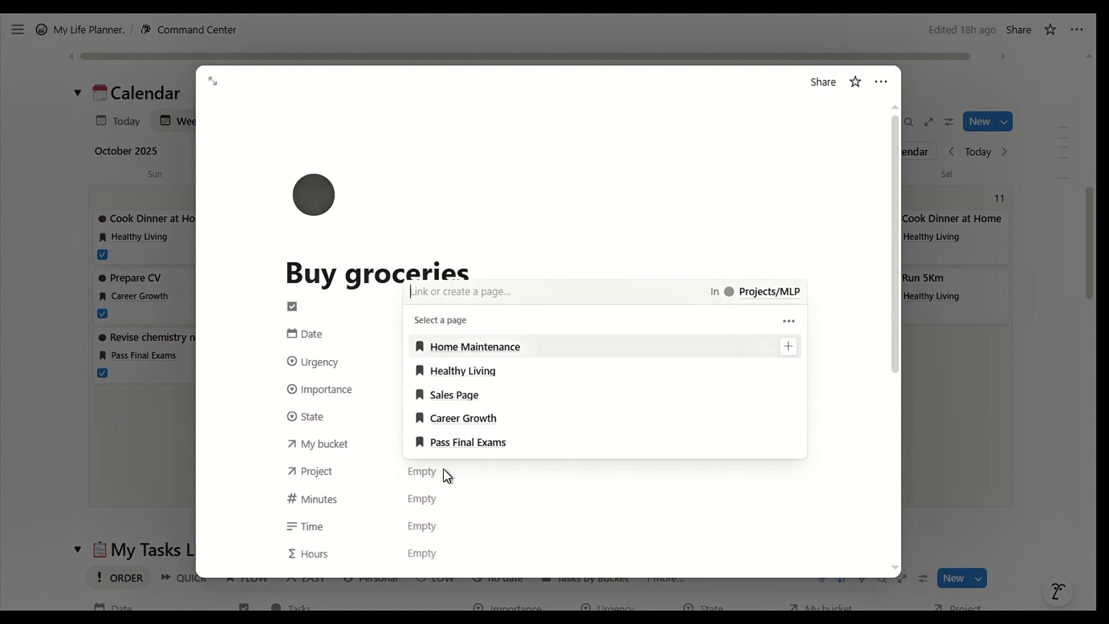
click(498, 371)
key(Escape)
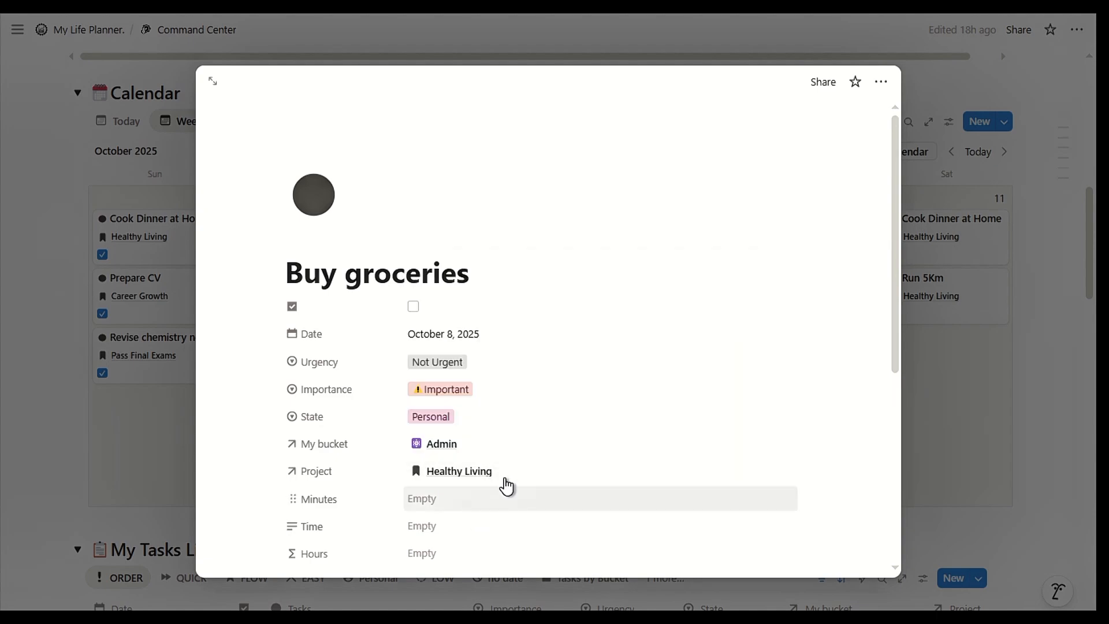
click(924, 454)
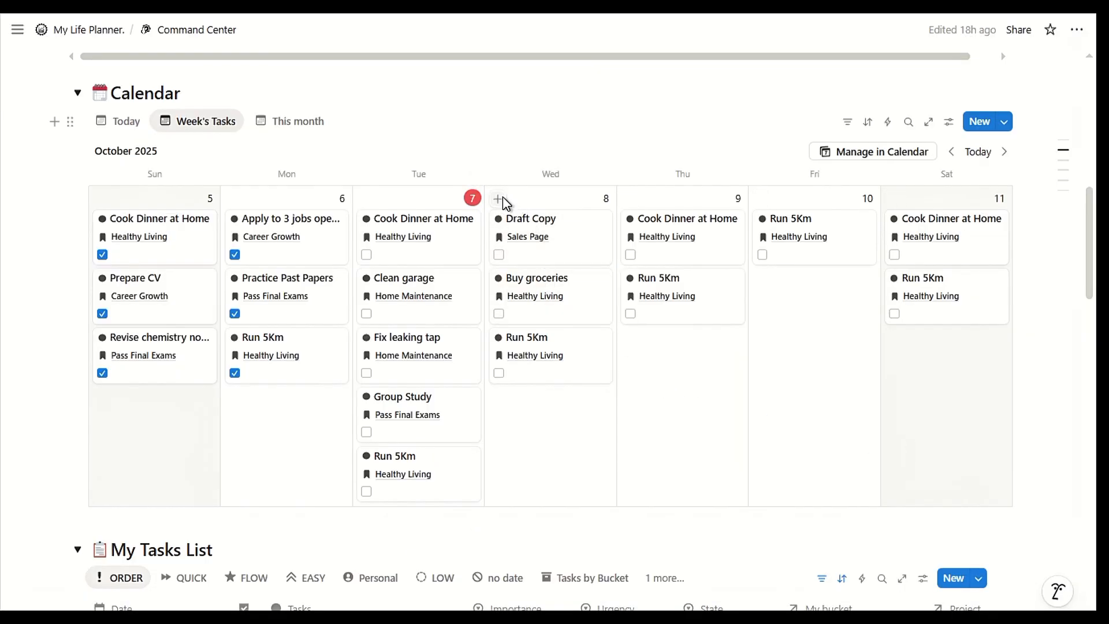
Step: Add a "Buy new light bulbs" task on October 8 in the week calendar, marked Not Urgent, Important and Personal
click(500, 200)
text(Buy new light bulbs)
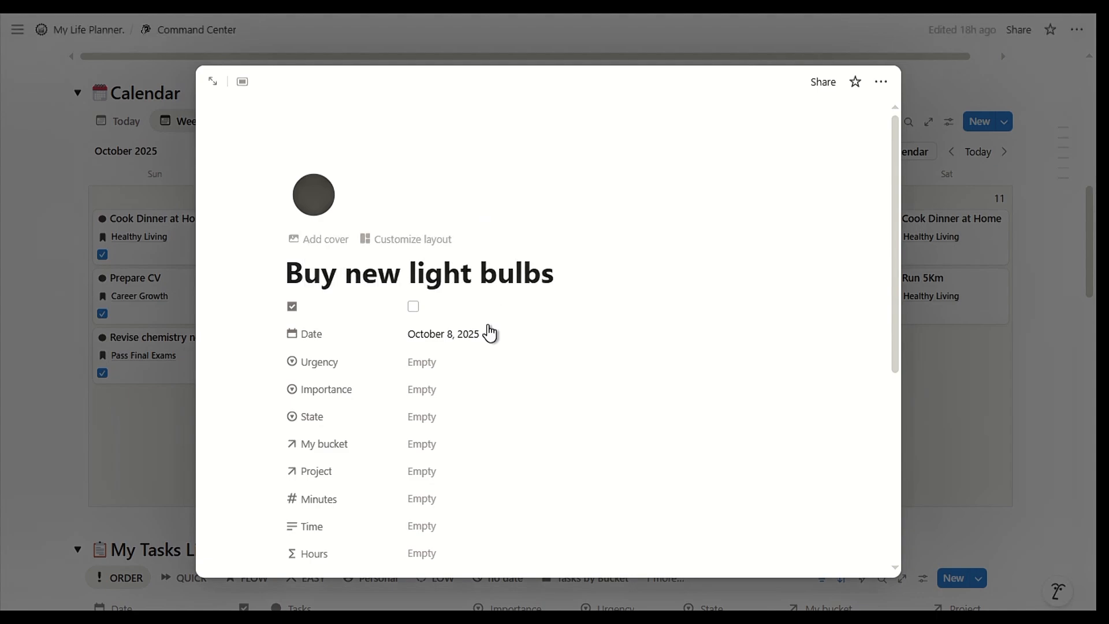
click(459, 361)
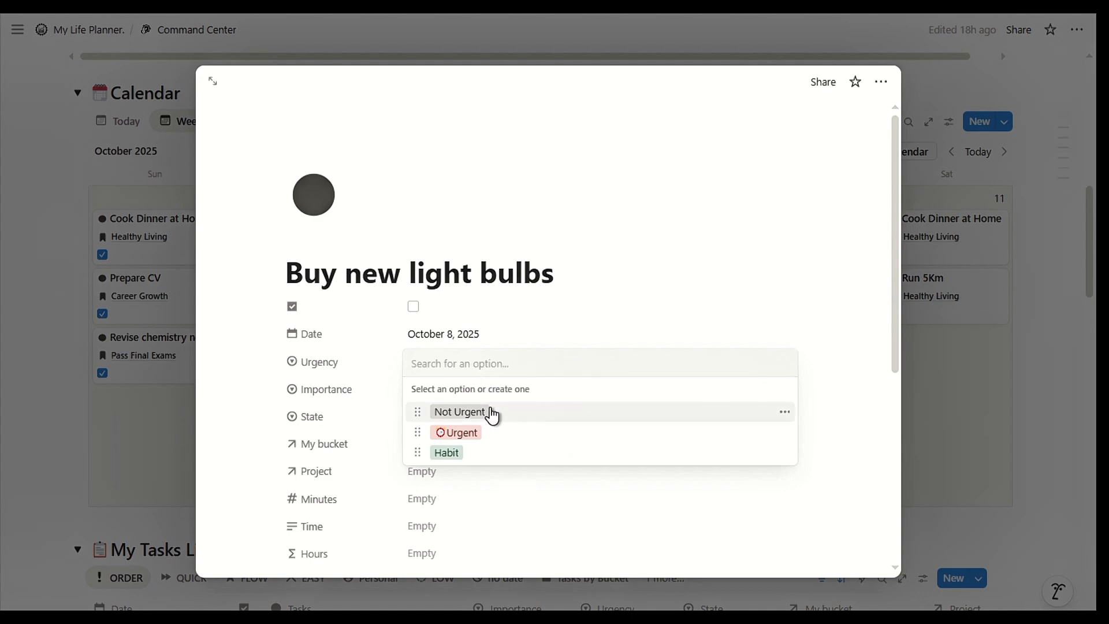
click(495, 412)
click(431, 389)
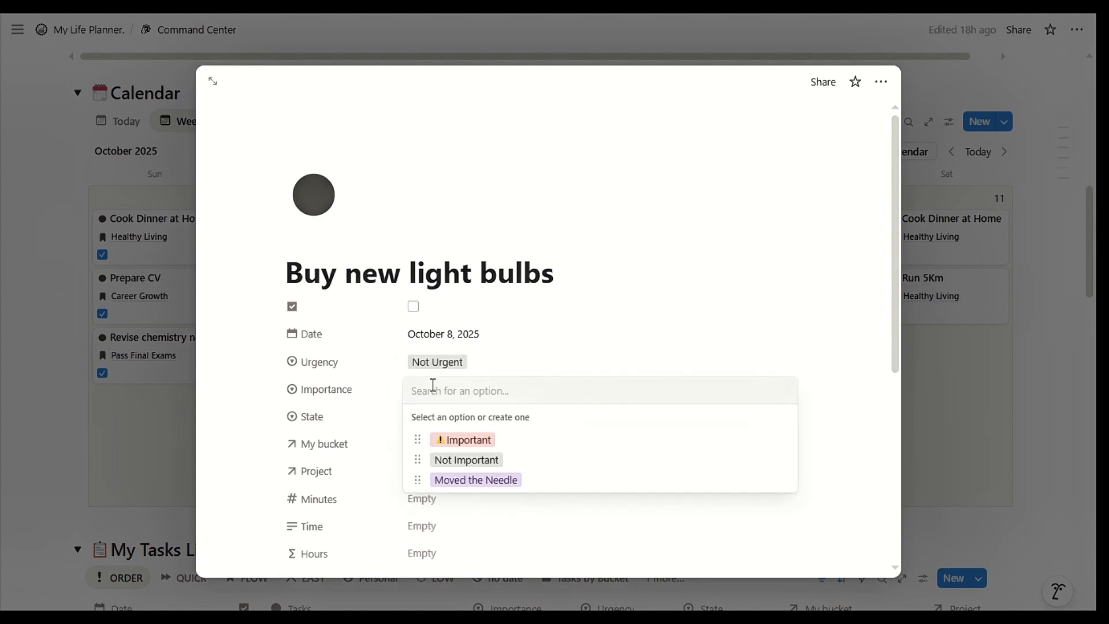
click(445, 448)
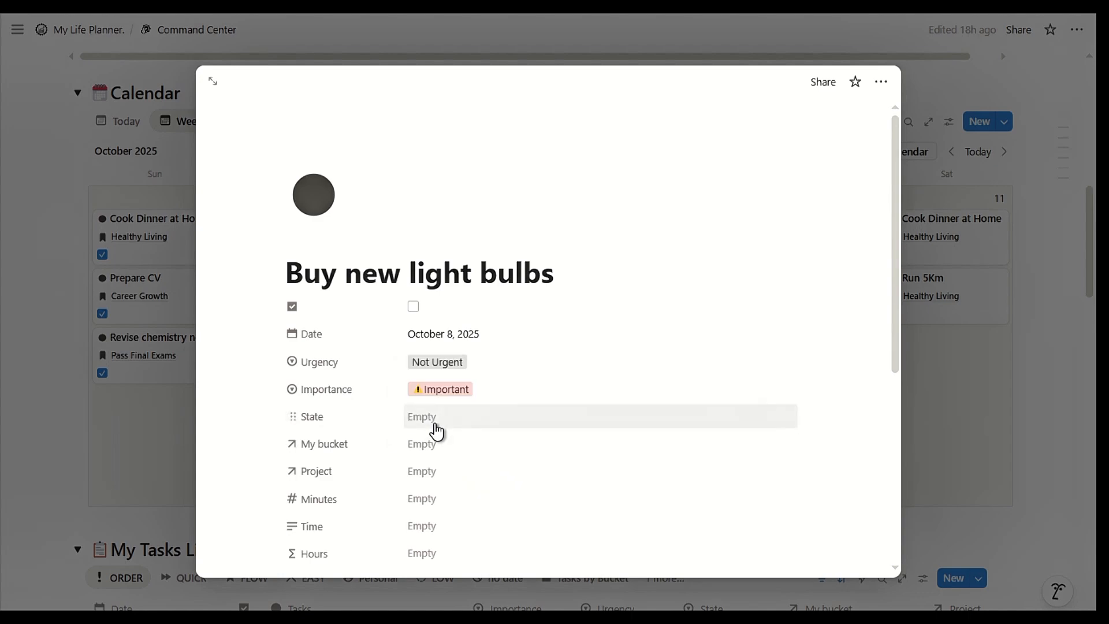
click(438, 428)
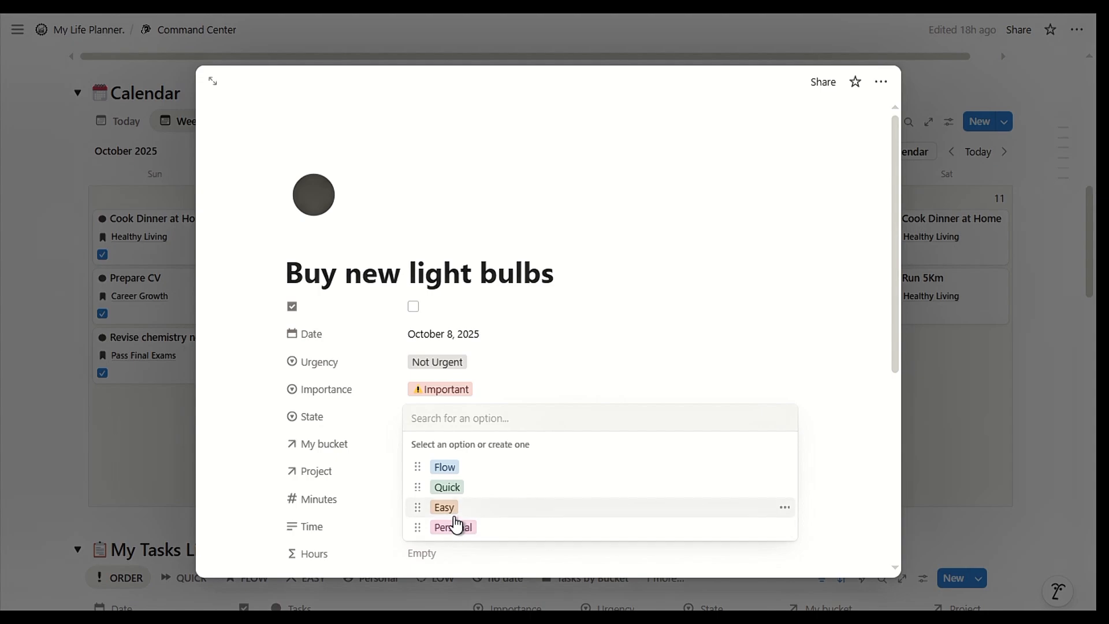
click(457, 526)
Step: Link the "Buy new light bulbs" task to the Admin bucket and the Home Maintenance project
click(449, 449)
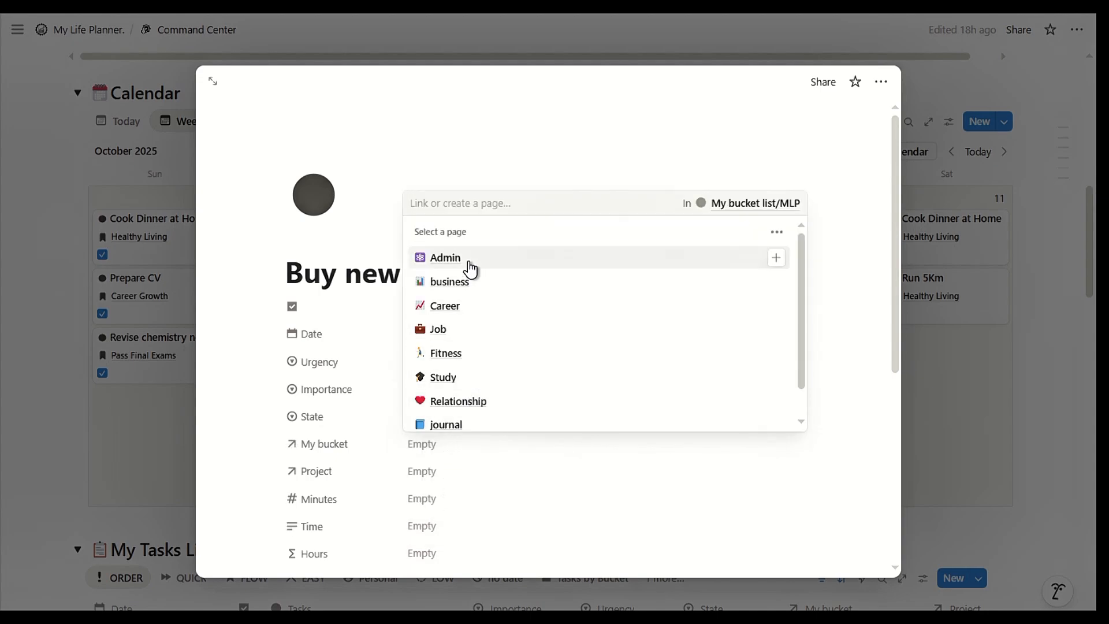
click(469, 267)
click(425, 476)
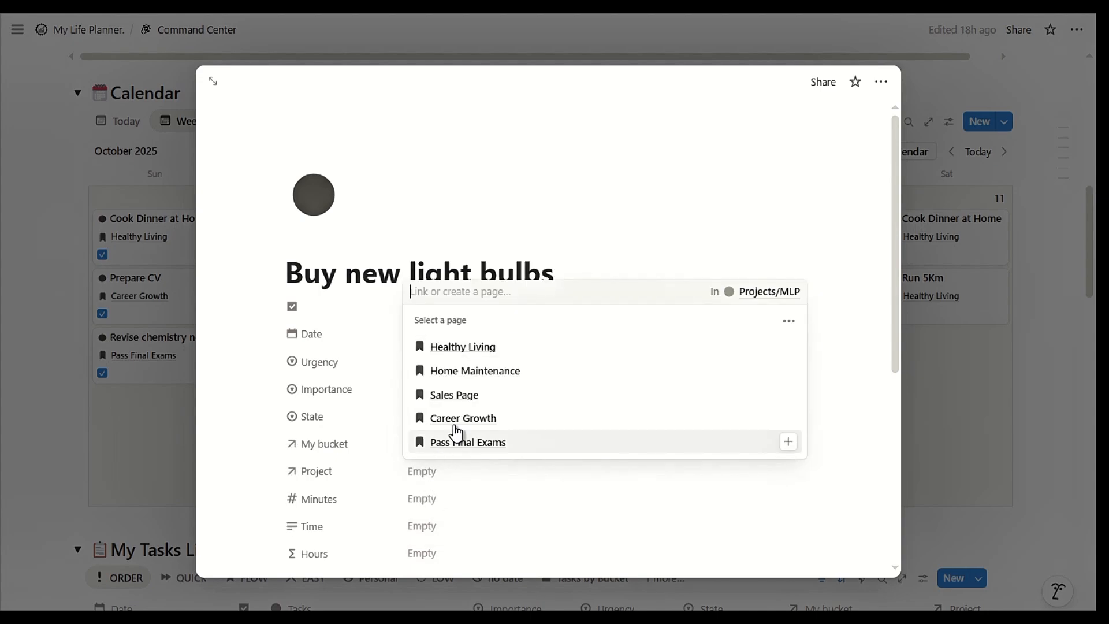
click(498, 377)
key(Escape)
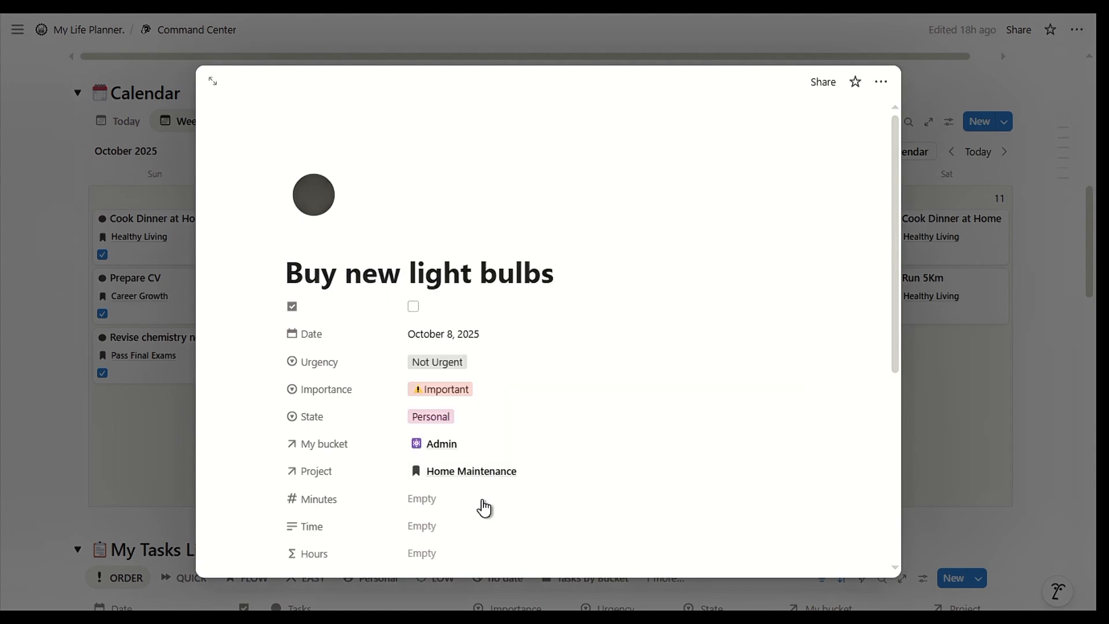
click(958, 478)
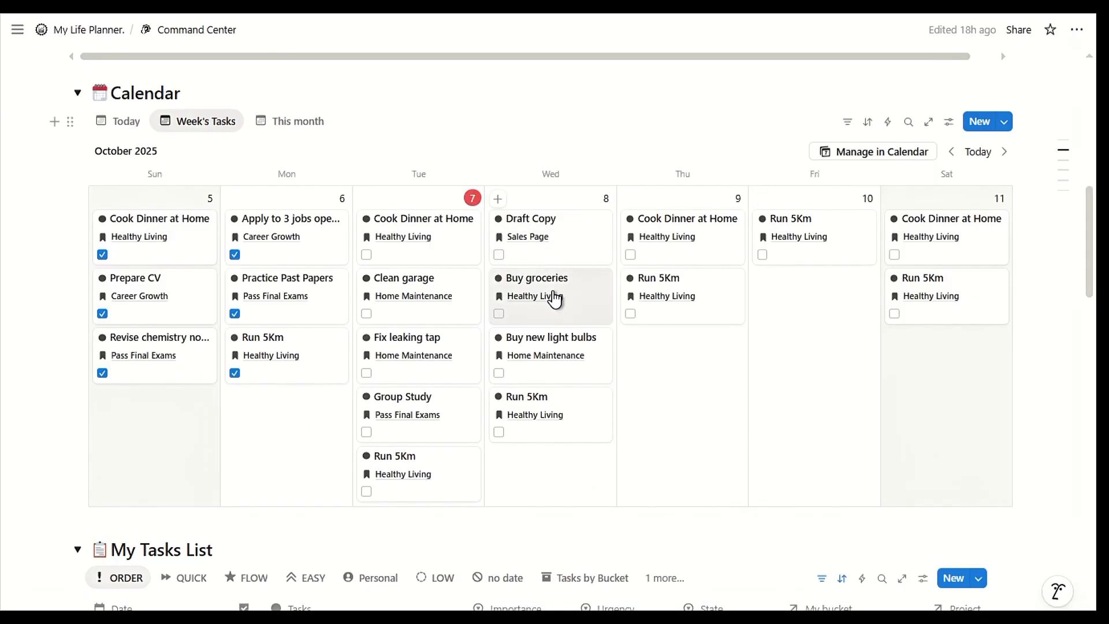
Step: Open the Healthy Living project and examine its task list
scroll(542, 367, down, 15)
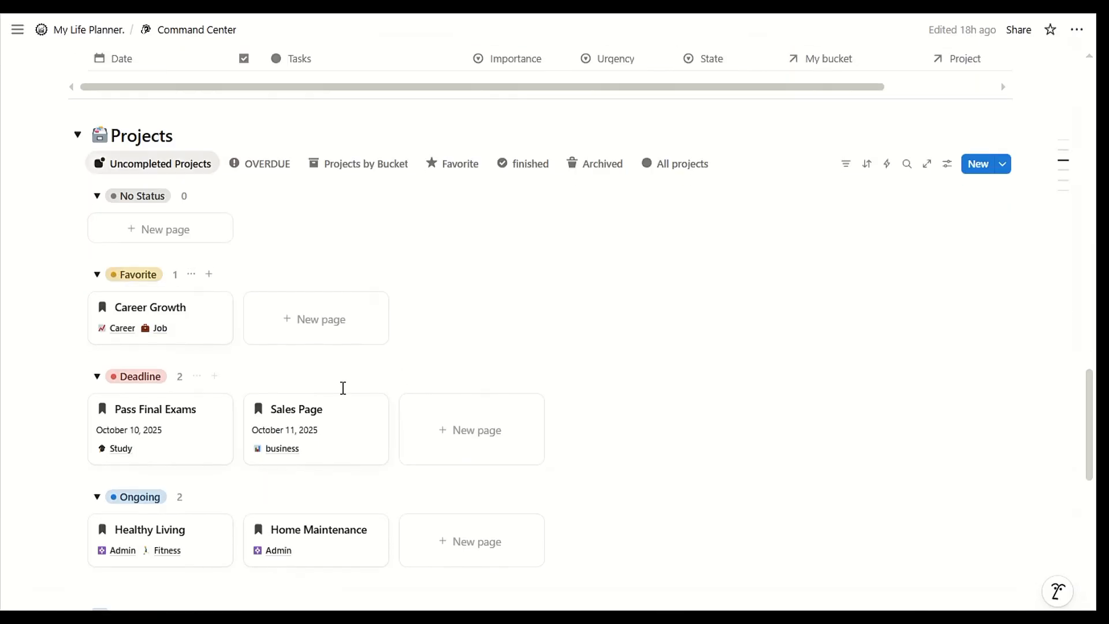
click(210, 556)
scroll(381, 488, down, 4)
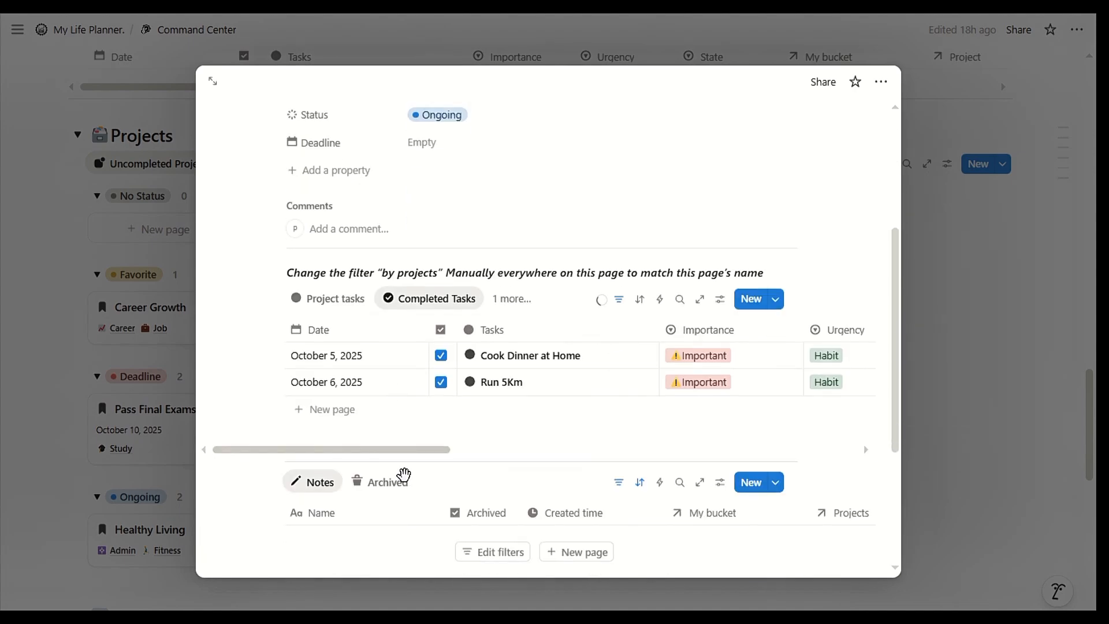
Step: Examine the project tasks of Healthy Living, and open the Home Maintenance project to examine its task list
click(336, 304)
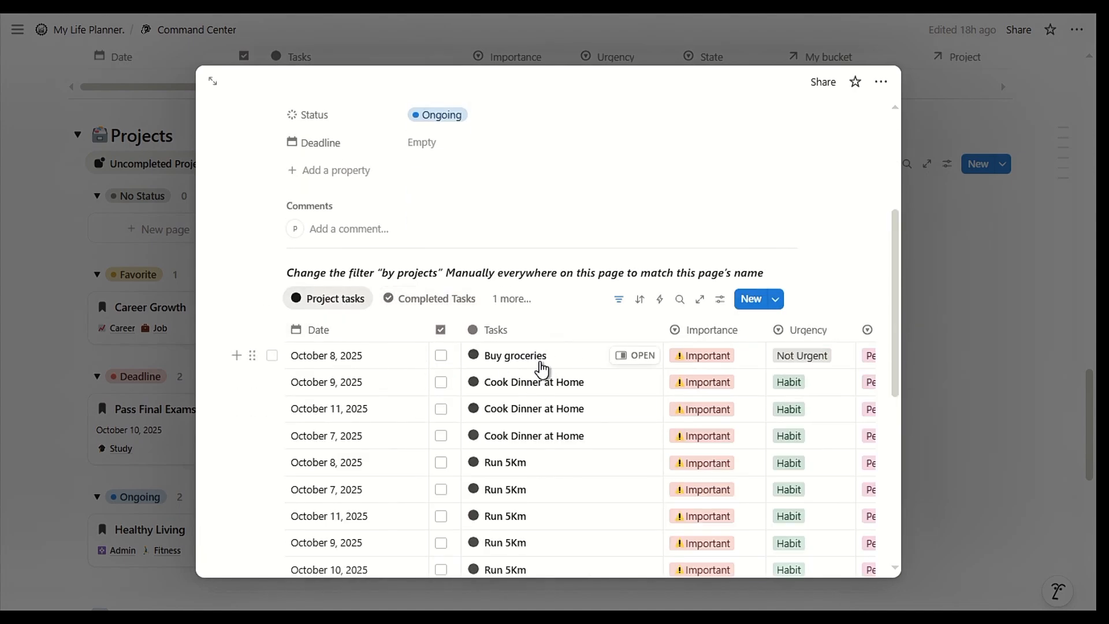
click(166, 420)
click(349, 559)
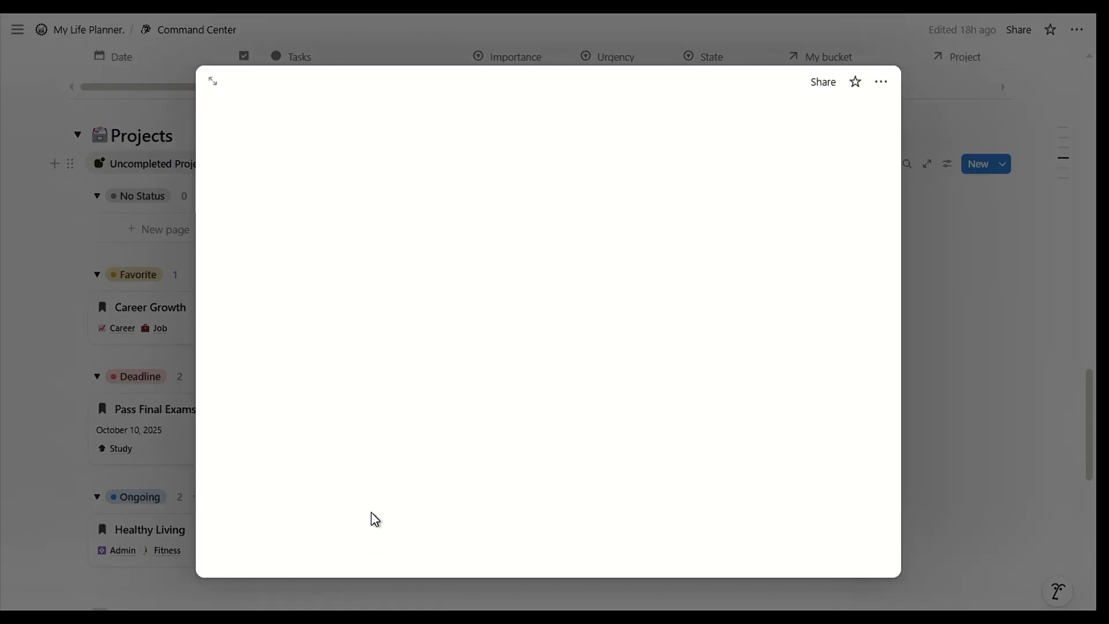
scroll(520, 360, down, 4)
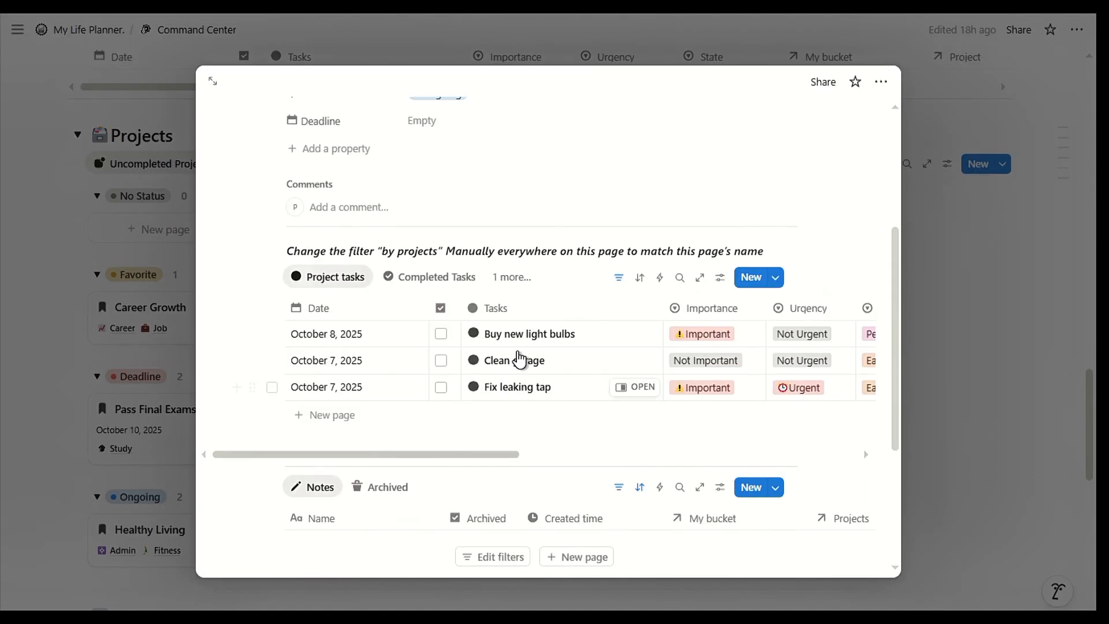
click(164, 387)
Step: Open the Admin bucket in My Life Buckets and examine its related tasks through to the My bucket column
scroll(372, 464, down, 12)
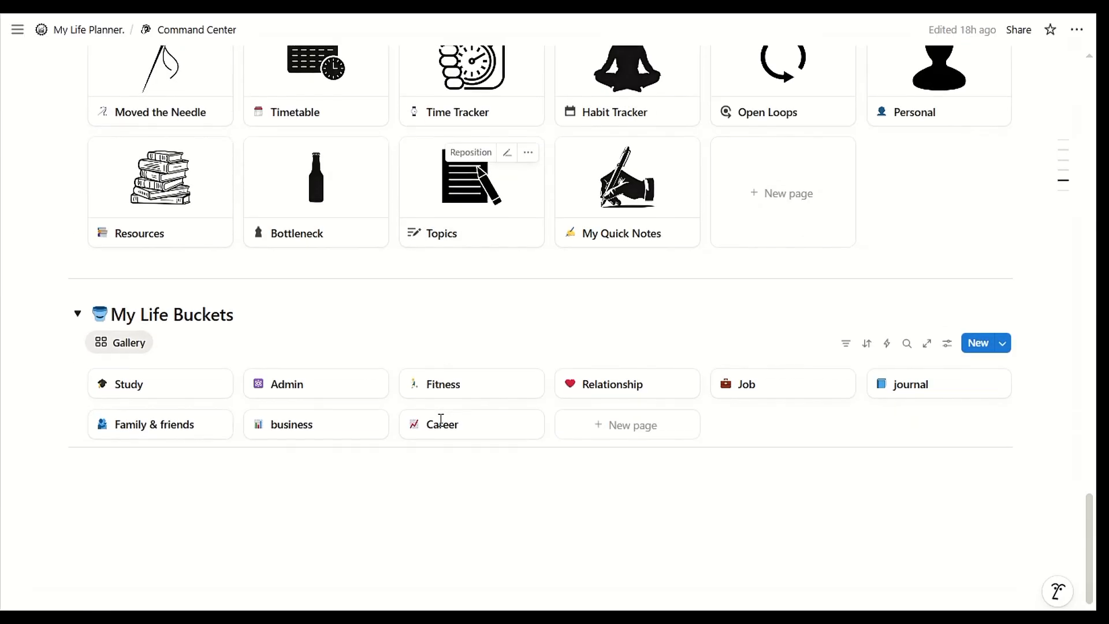
click(281, 351)
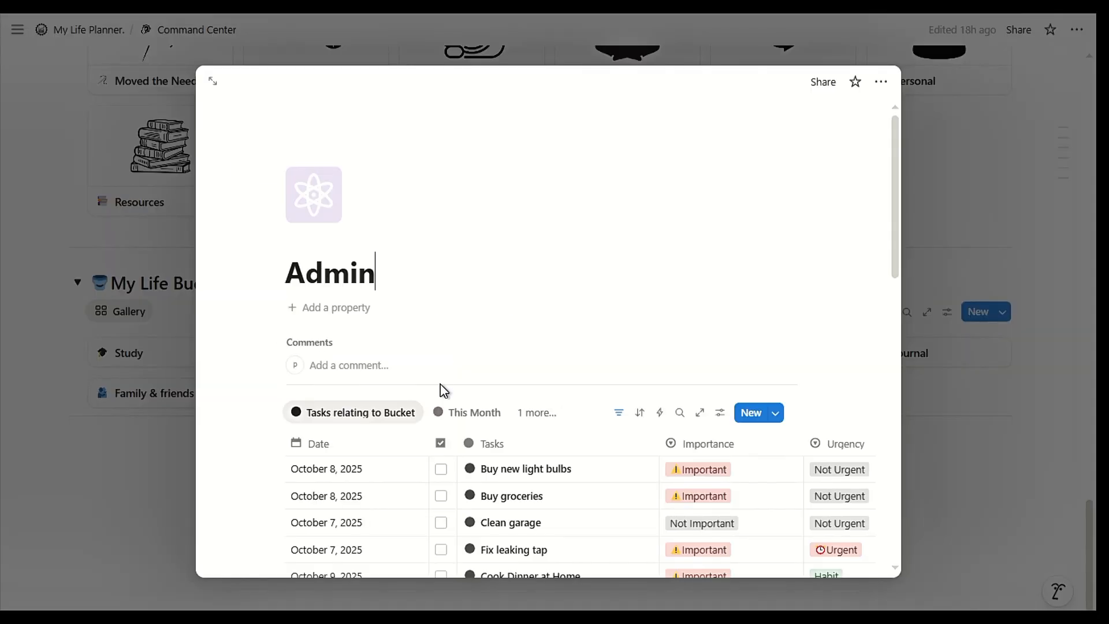
scroll(534, 251, down, 4)
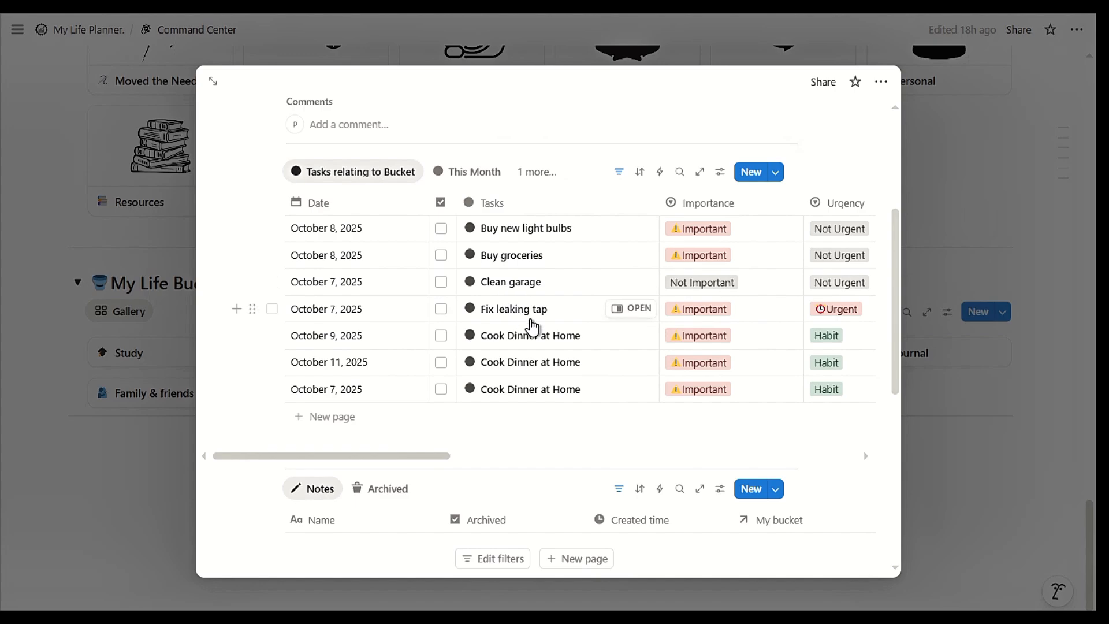
drag(406, 457, 746, 456)
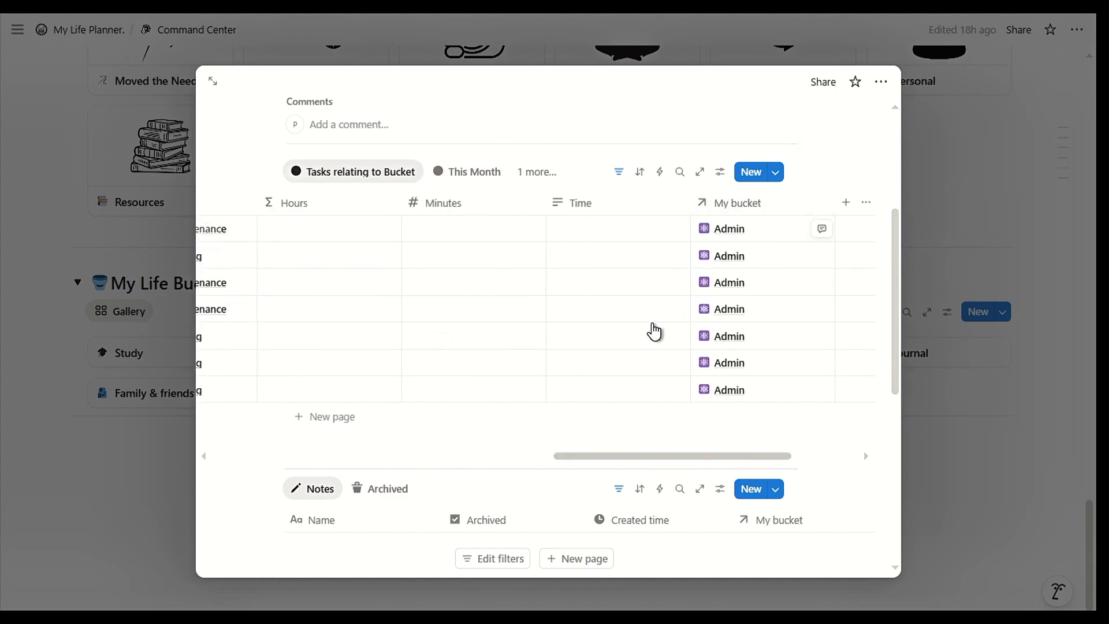
click(166, 478)
Step: Open the Study bucket and compare its Tasks relating to Bucket and This Month views, including the project and time columns
click(173, 360)
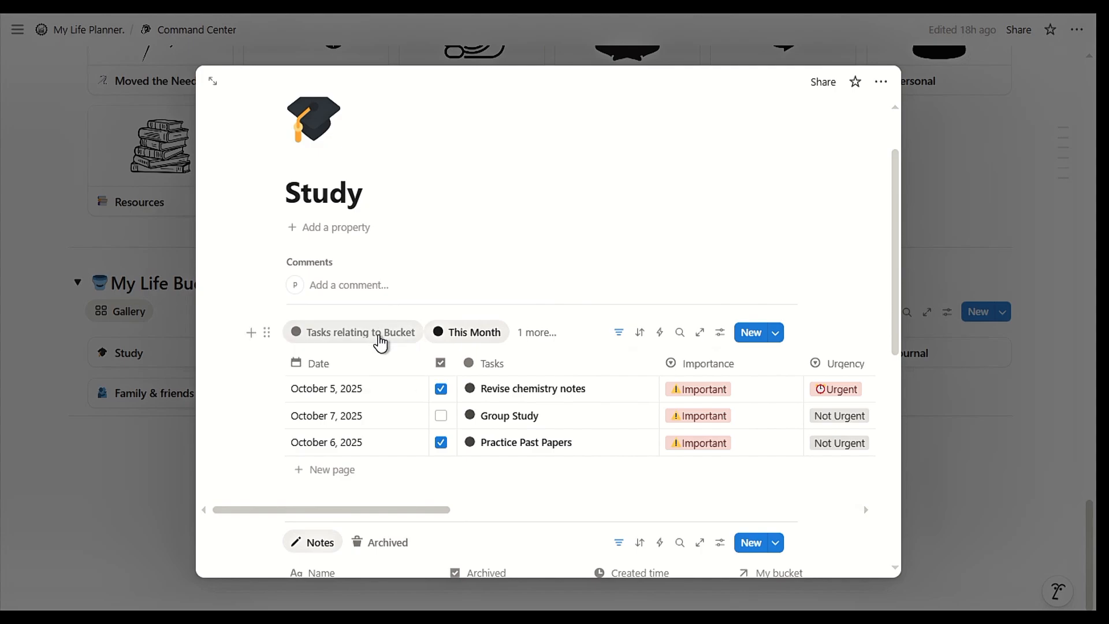
click(381, 343)
drag(428, 455, 732, 456)
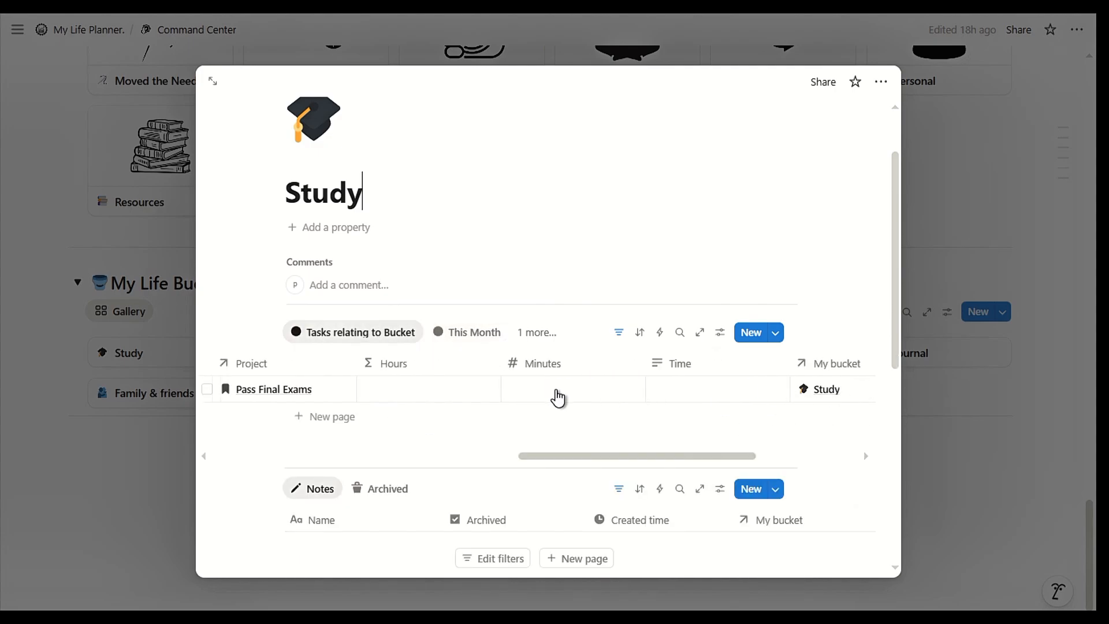
click(475, 333)
drag(419, 515, 768, 463)
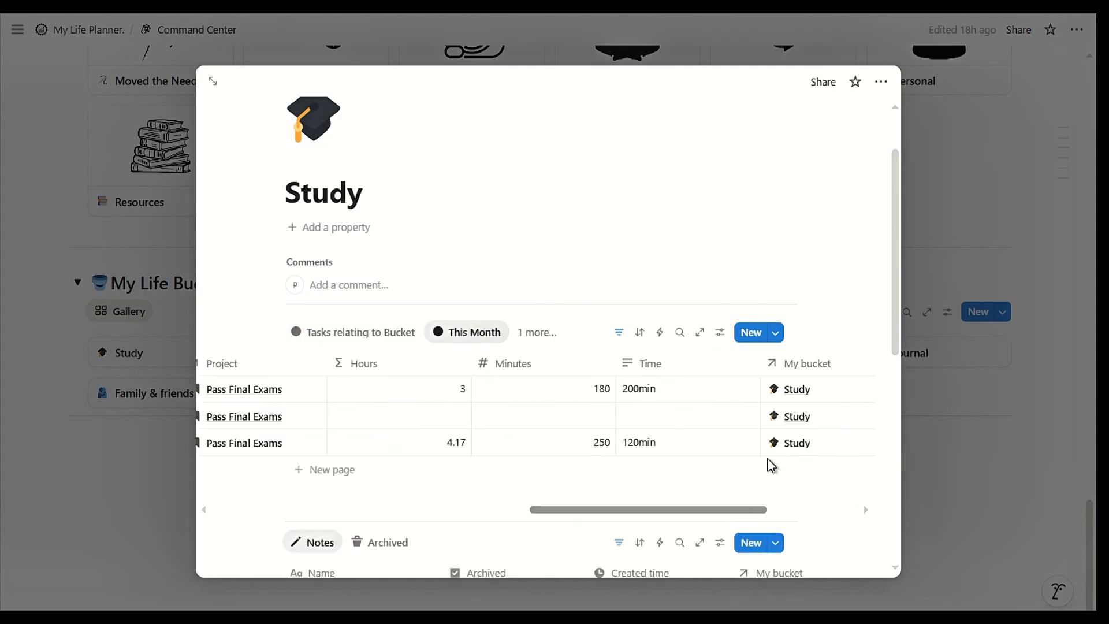
click(973, 484)
Step: Mark the Clean garage task as done in the calendar's Today view, and return the calendar to Week's Tasks
scroll(604, 494, up, 15)
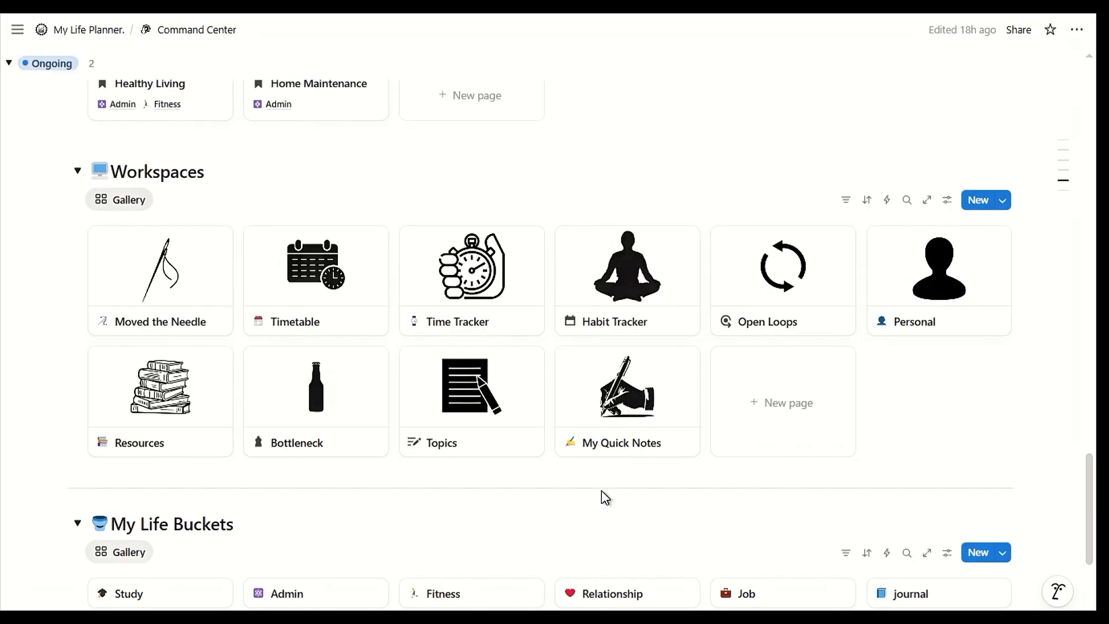
scroll(549, 447, up, 3)
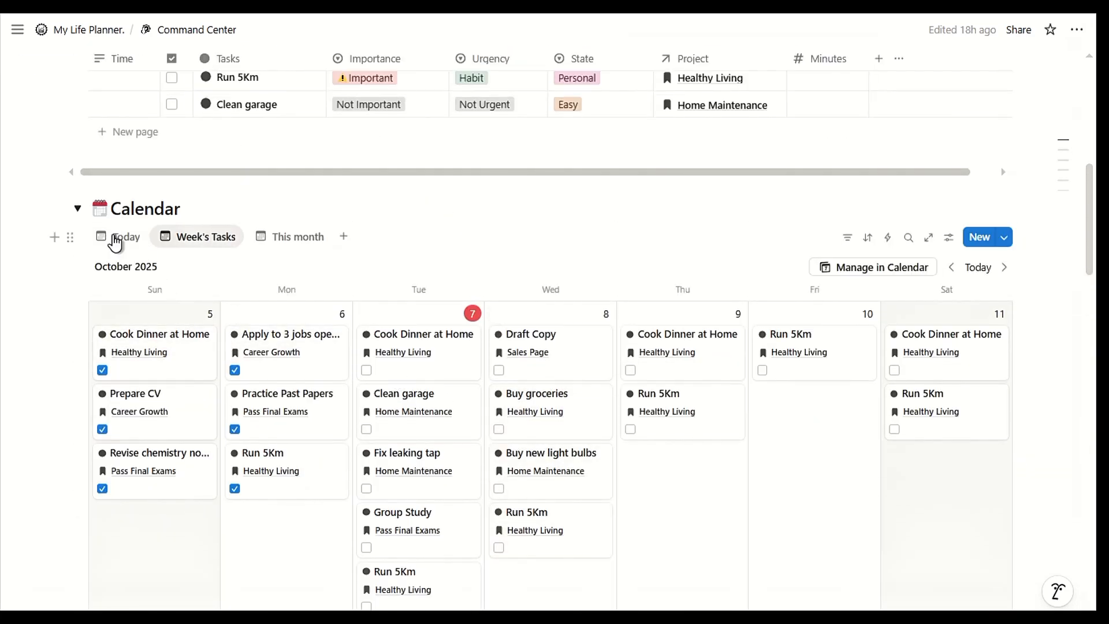
click(114, 239)
scroll(393, 379, up, 3)
scroll(413, 361, down, 6)
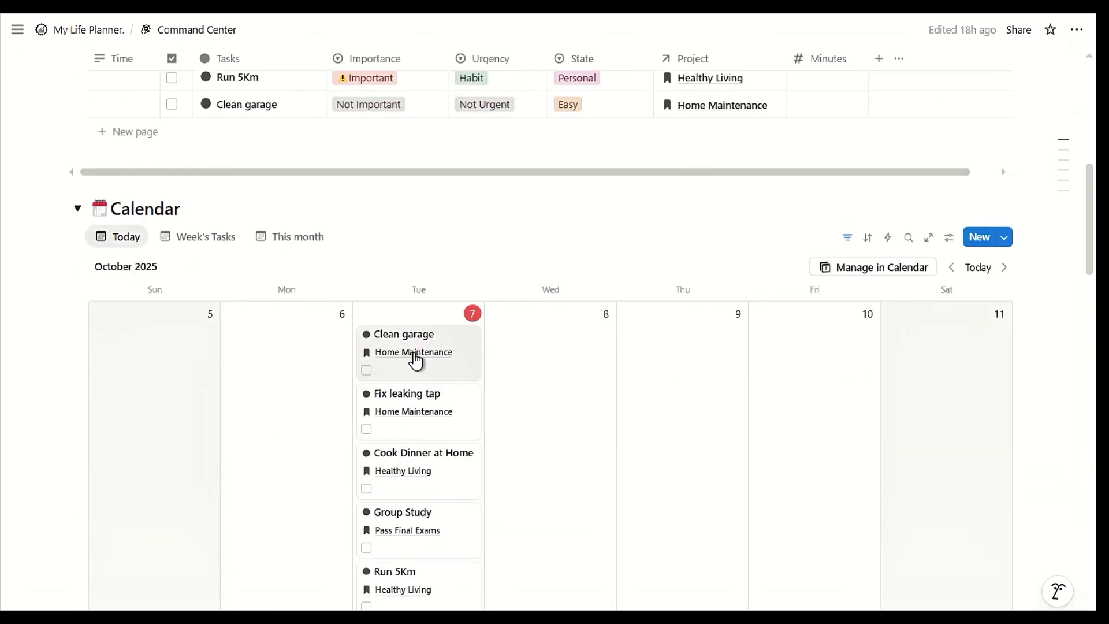
click(366, 210)
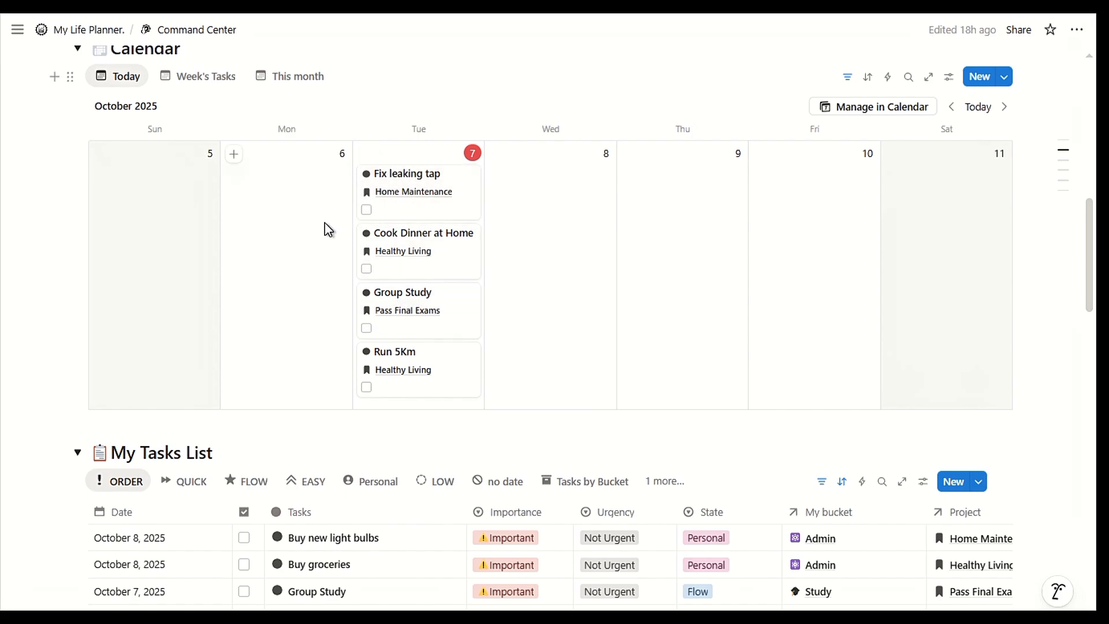
scroll(301, 237, up, 3)
click(219, 239)
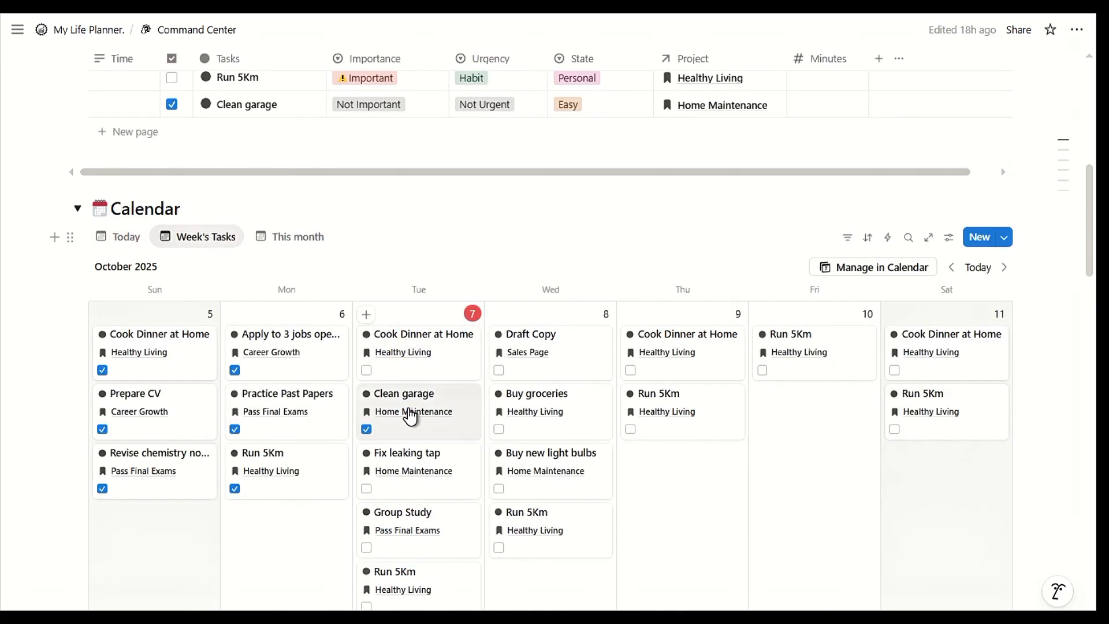
Step: Mark Group Study, Fix leaking tap, Cook Dinner at Home and Run 5Km as done in My Day
scroll(399, 430, up, 4)
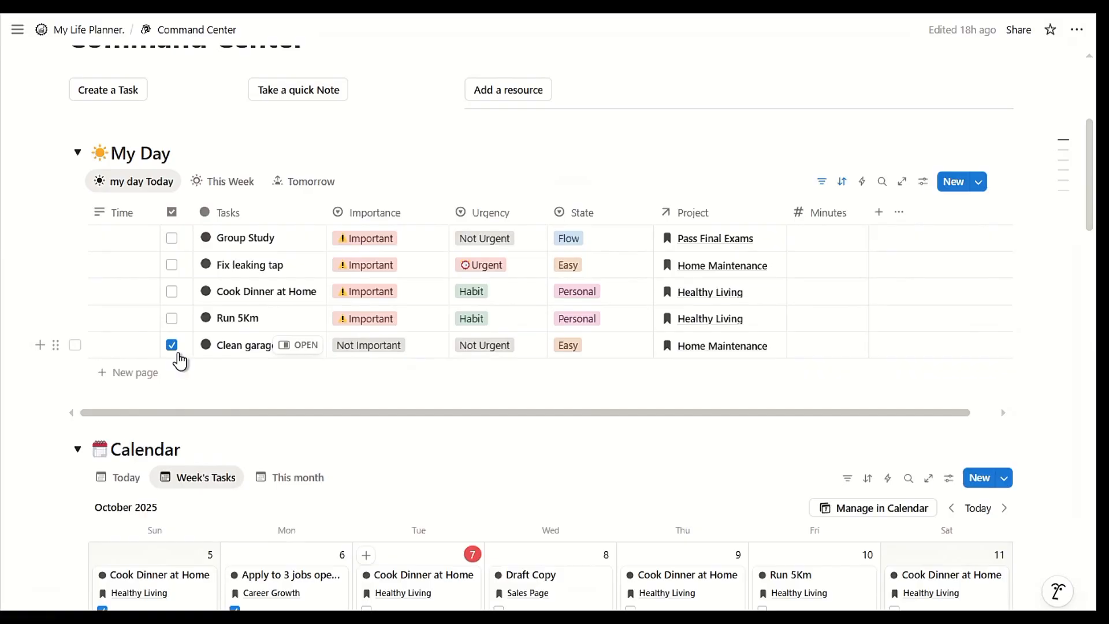
scroll(197, 378, up, 3)
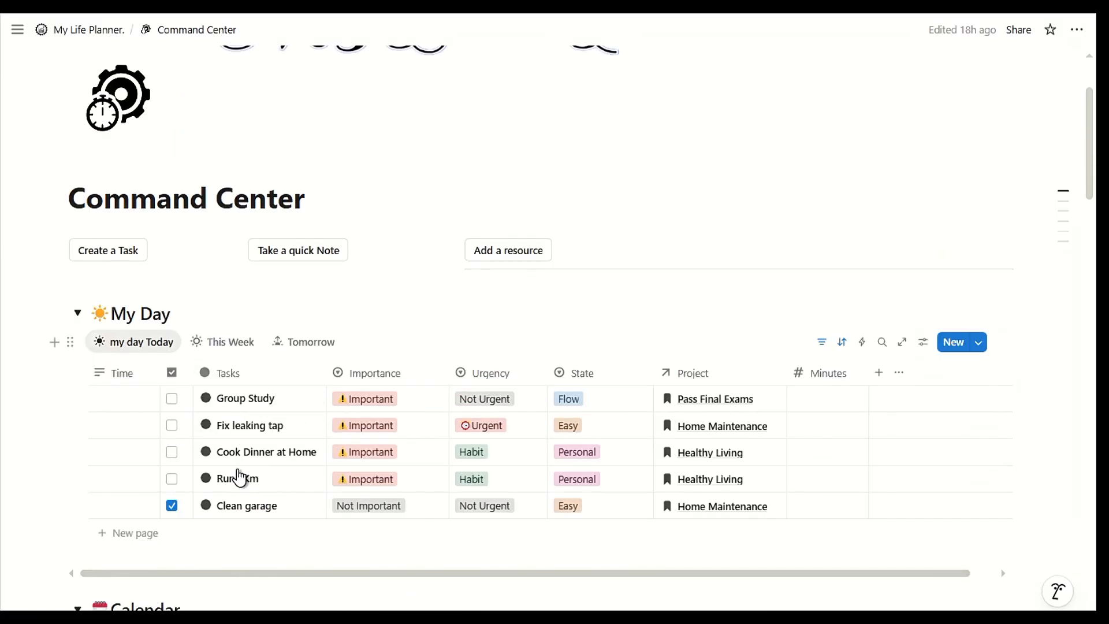
click(172, 398)
click(172, 425)
click(172, 451)
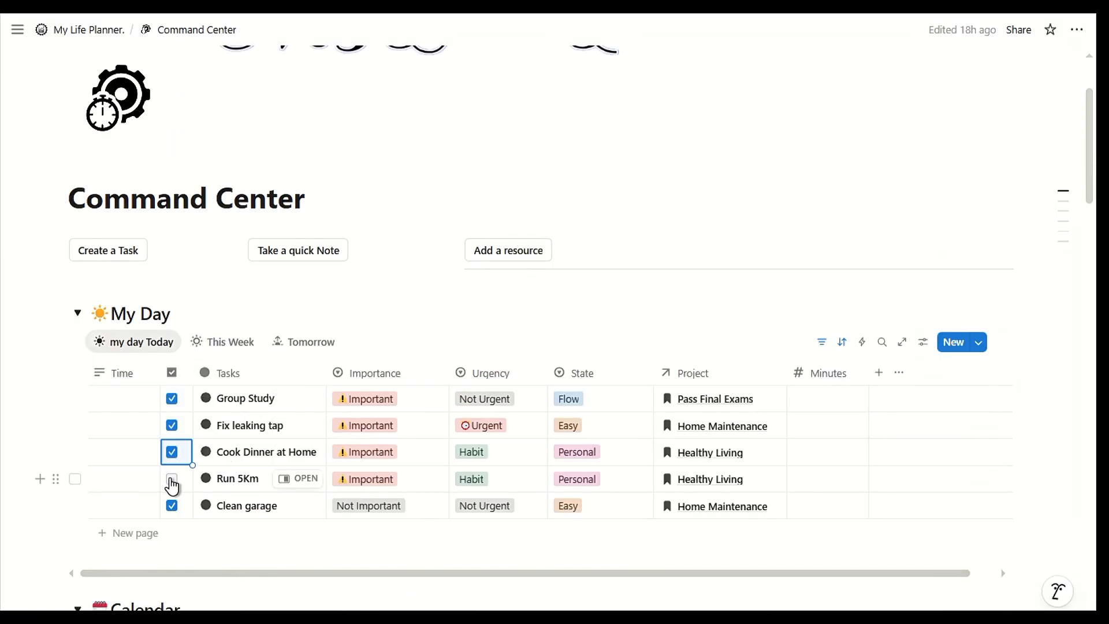
click(171, 479)
Step: Enter the Time for two My Day tasks: 30min for Group Study and 45min for Fix leaking tap
click(133, 399)
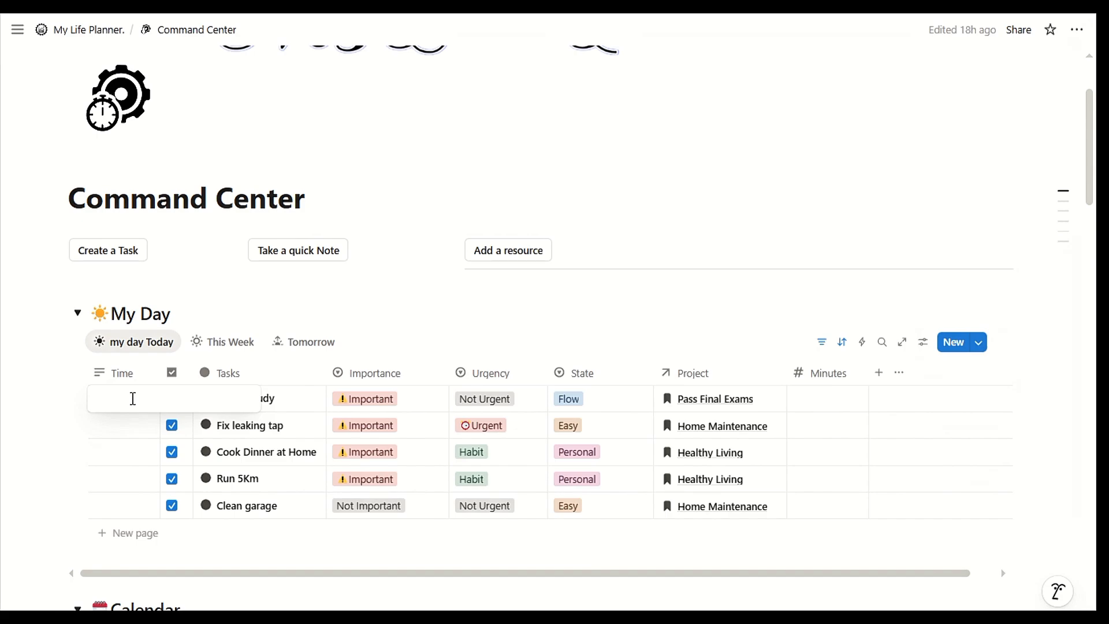
text(30min)
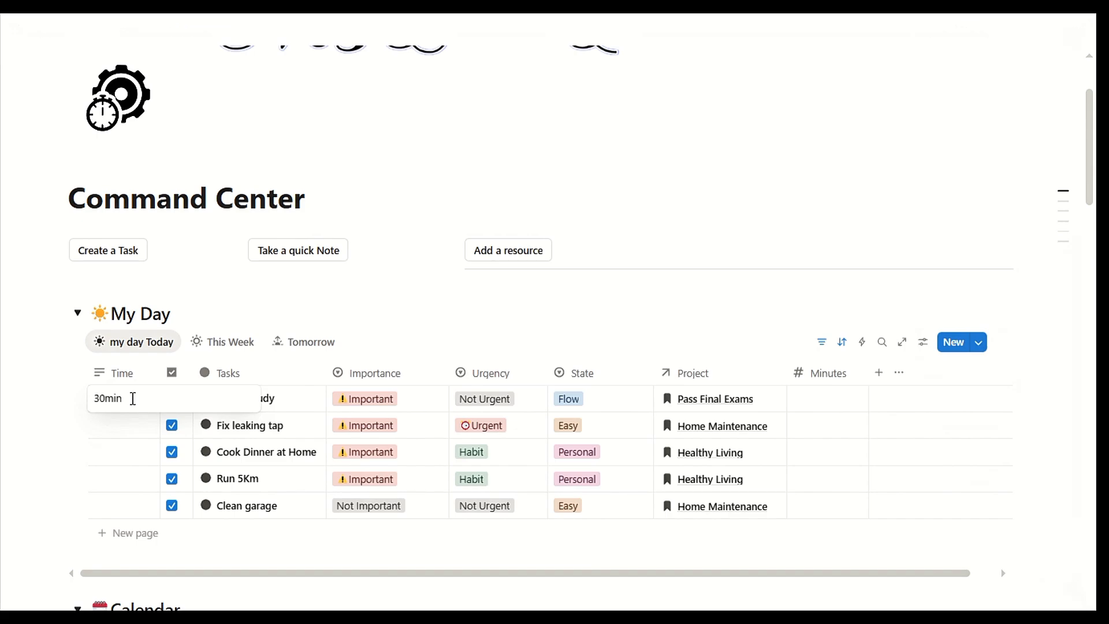
key(Return)
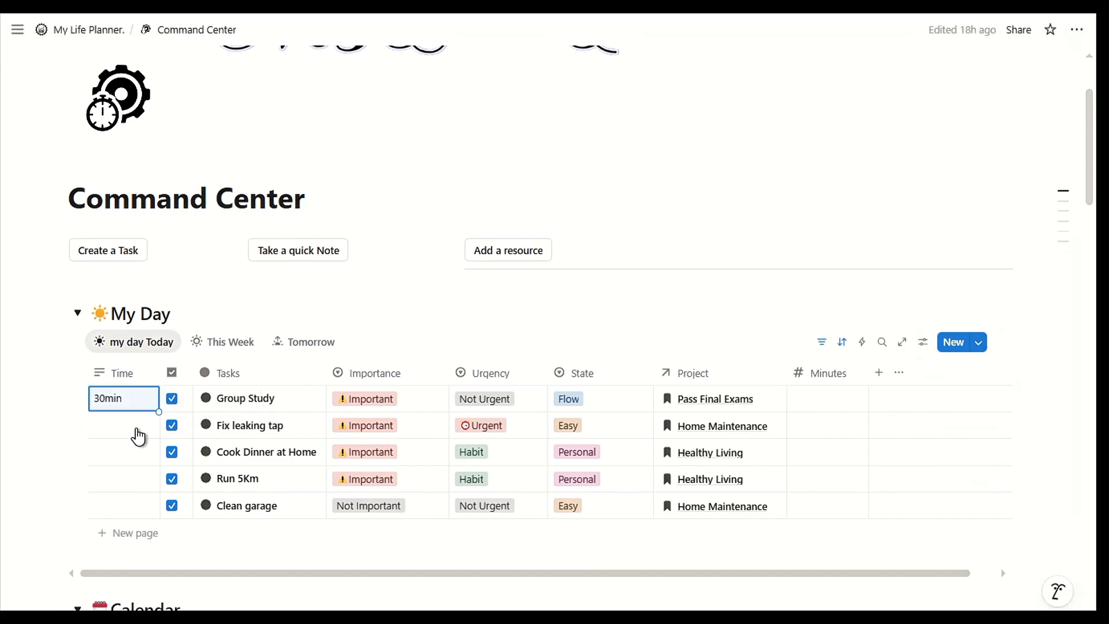
click(138, 428)
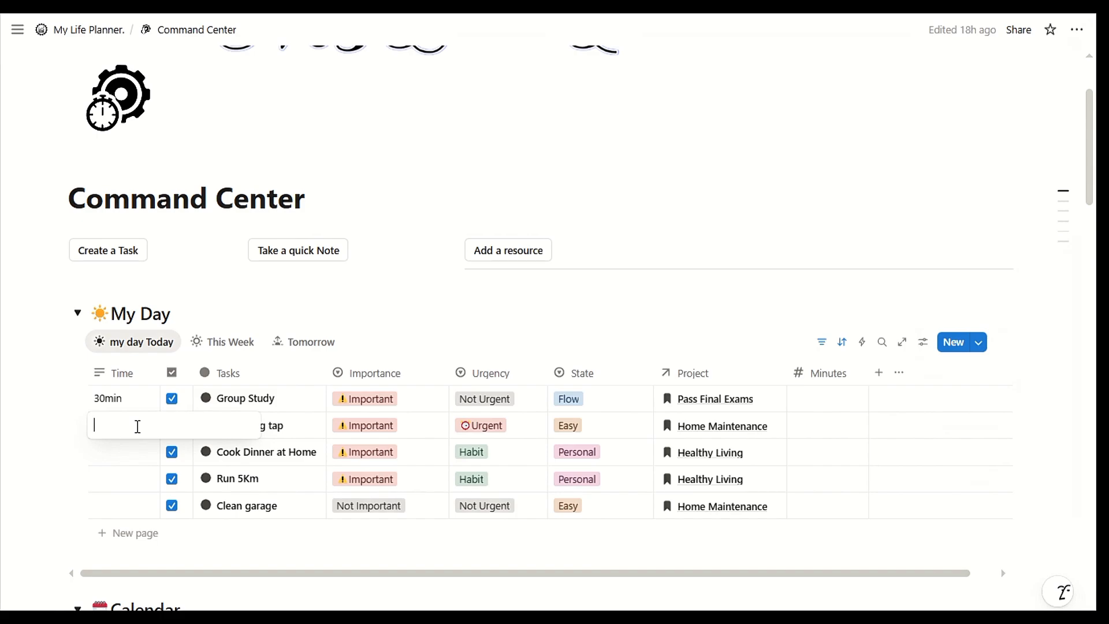
text(45min)
Step: Enter the Time for three My Day tasks: 60min for Cook Dinner at Home, 76min for Run 5Km and 60min for Clean garage
click(125, 452)
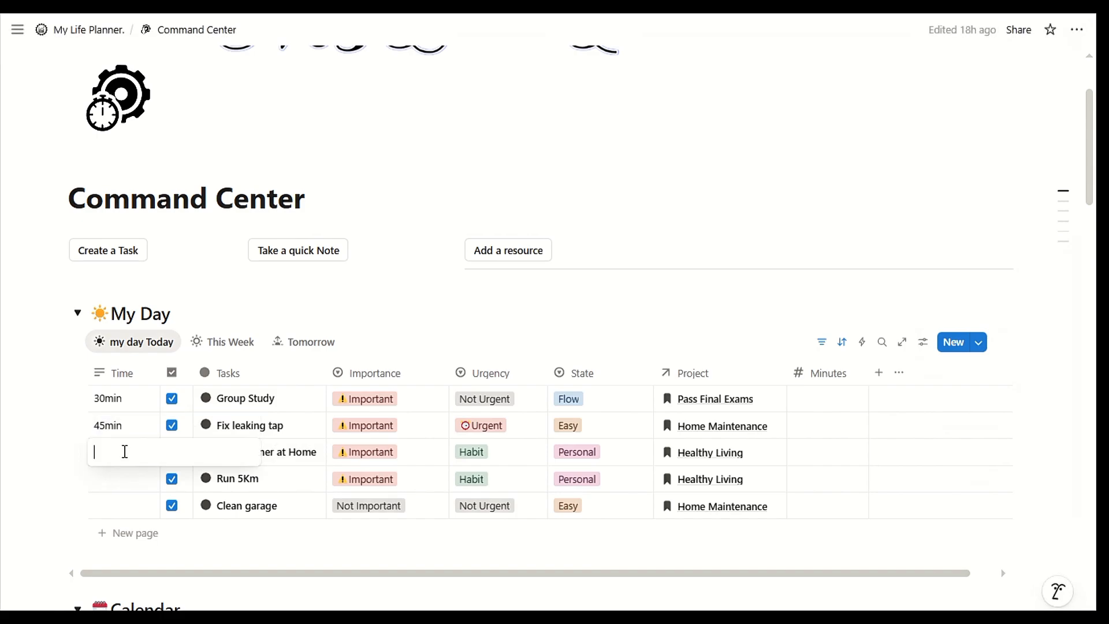
text(60min)
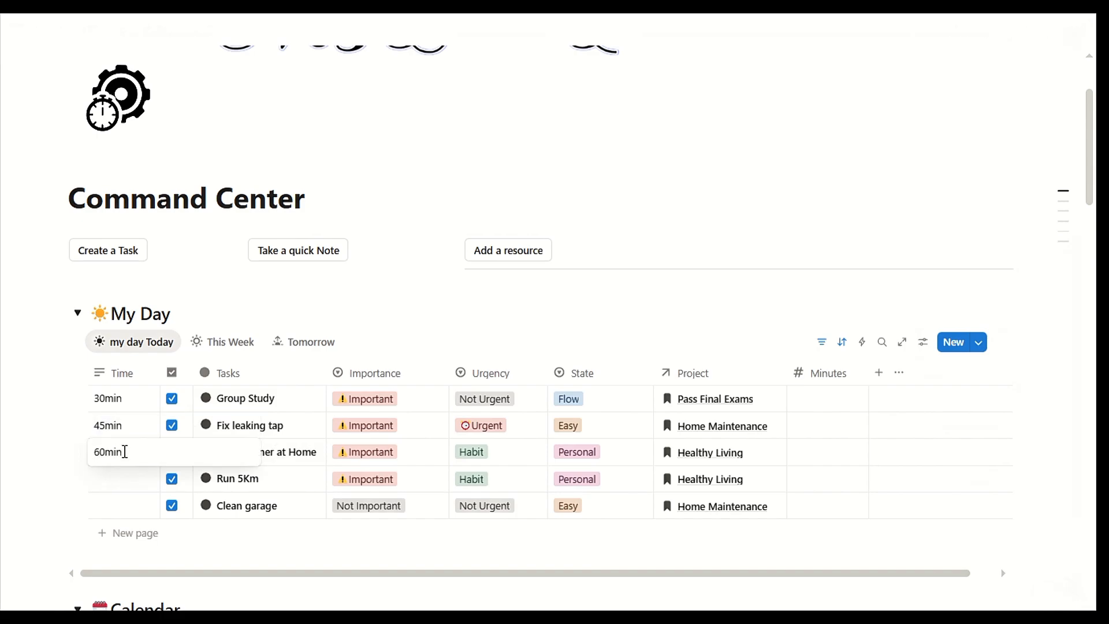
click(126, 483)
text(76min)
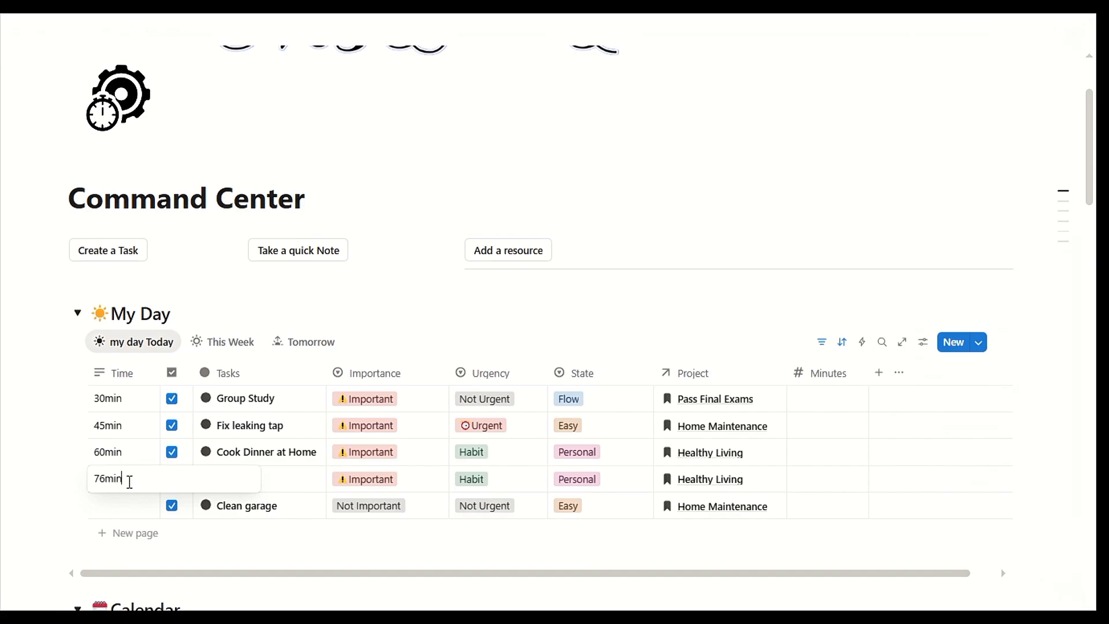
click(146, 508)
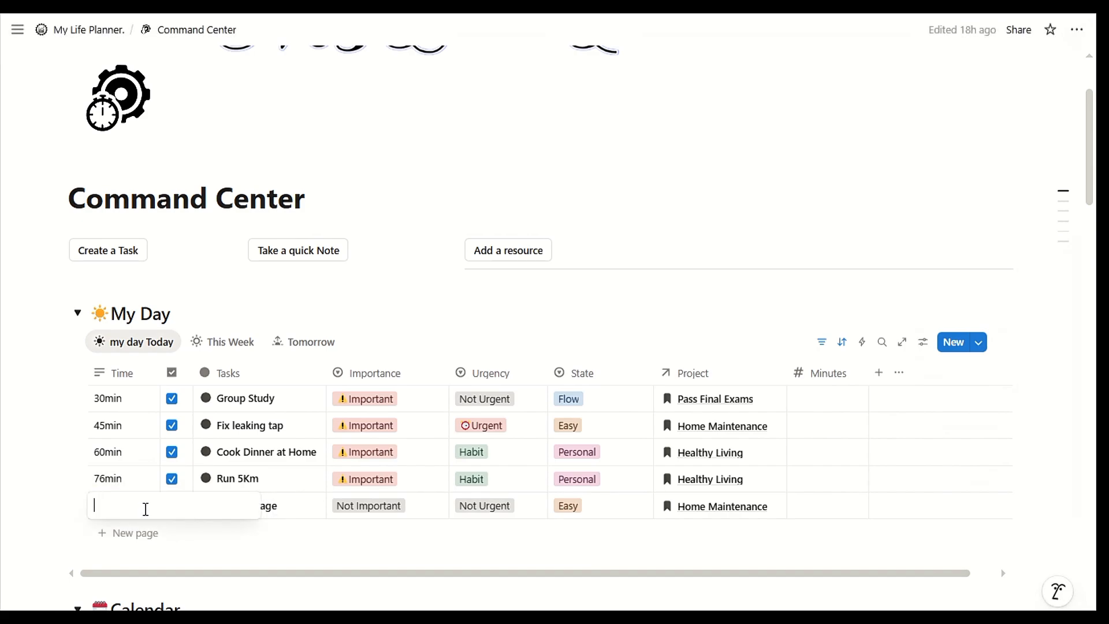
text(60min)
key(Return)
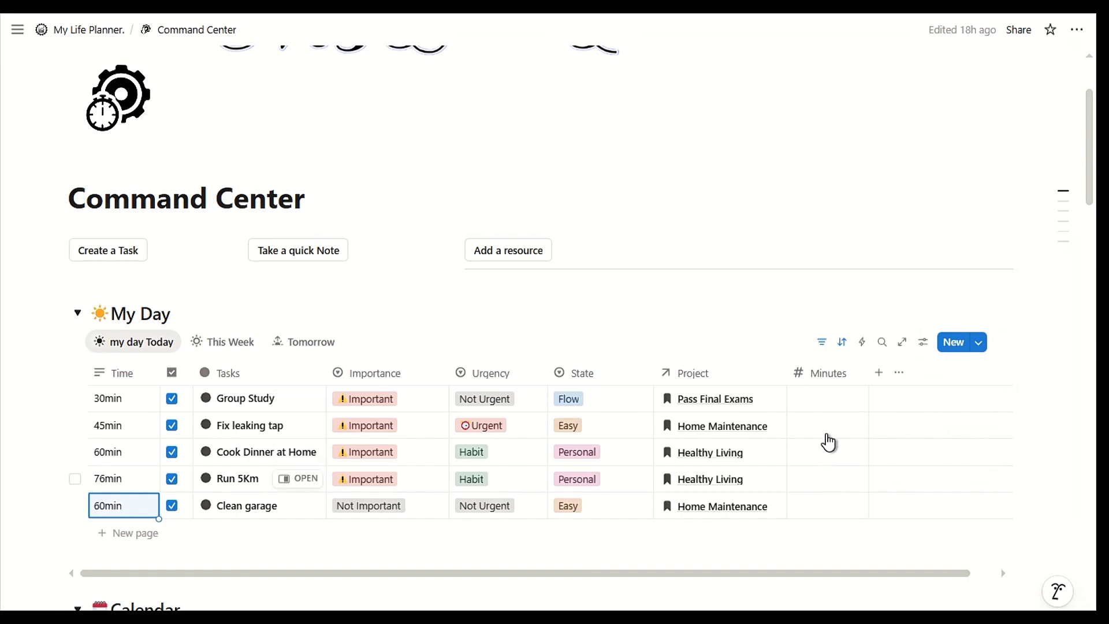
Step: Set the Minutes of Group Study to 250 and of Fix leaking tap to 37 in My Day
click(827, 401)
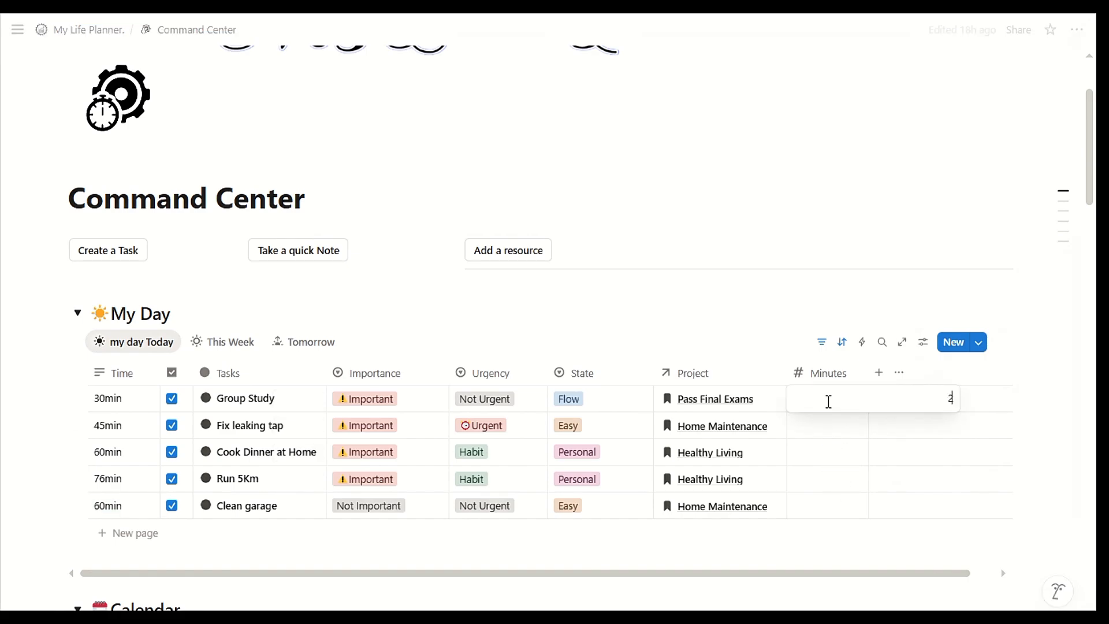
text(250m)
key(BackSpace)
key(Return)
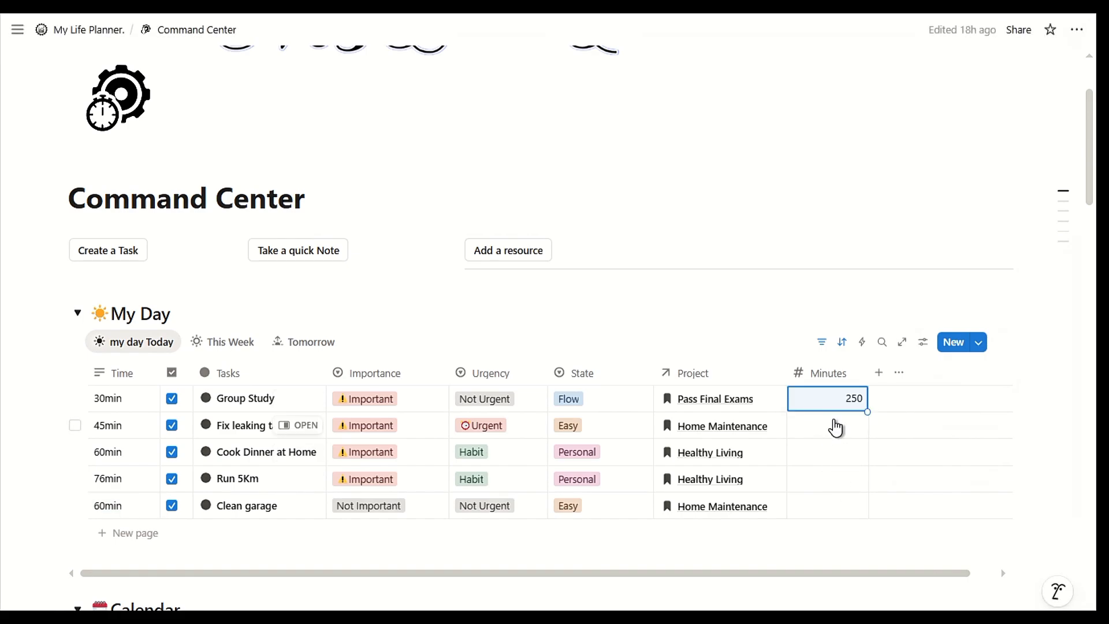
click(834, 425)
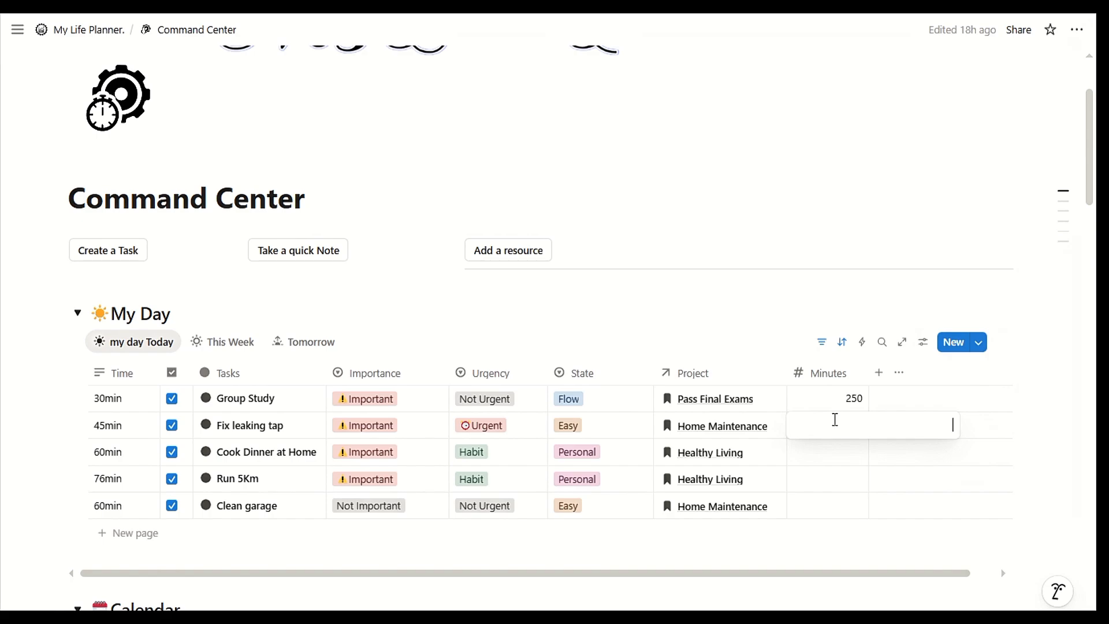
text(37)
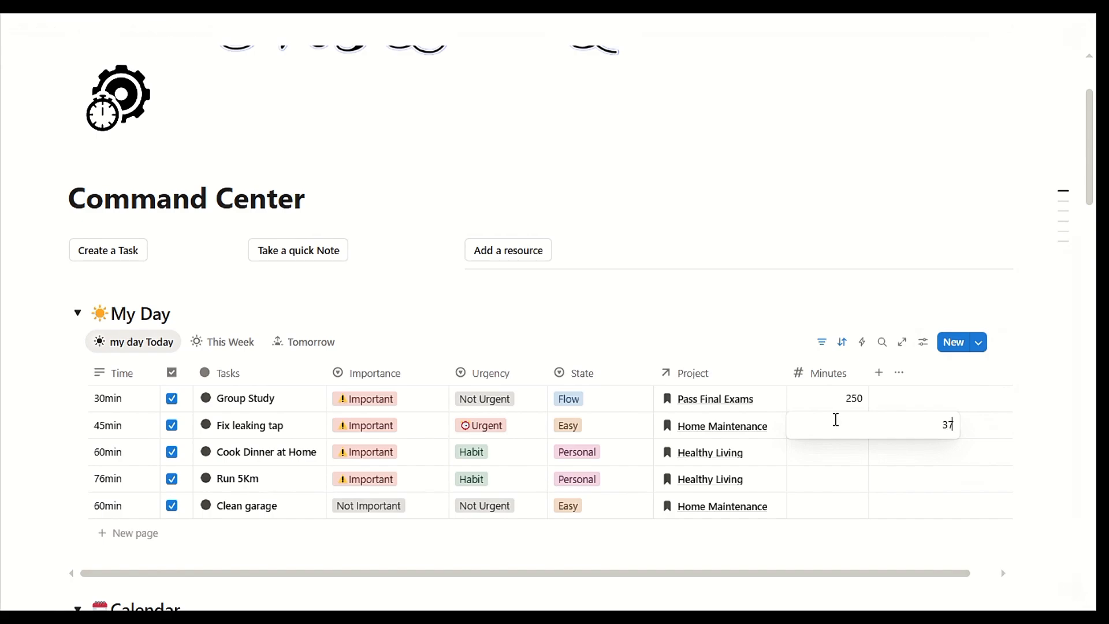
key(Return)
Step: Set the Minutes of three My Day tasks: 90 for Cook Dinner at Home, 120 for Run 5Km and 88 for Clean garage
click(843, 452)
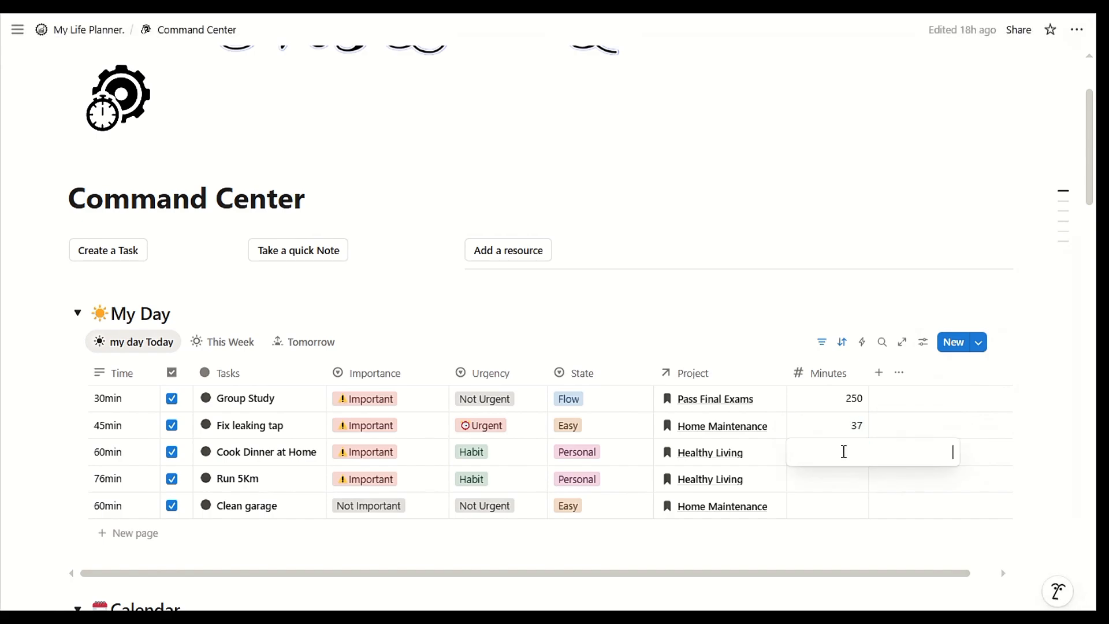
text(90)
key(Return)
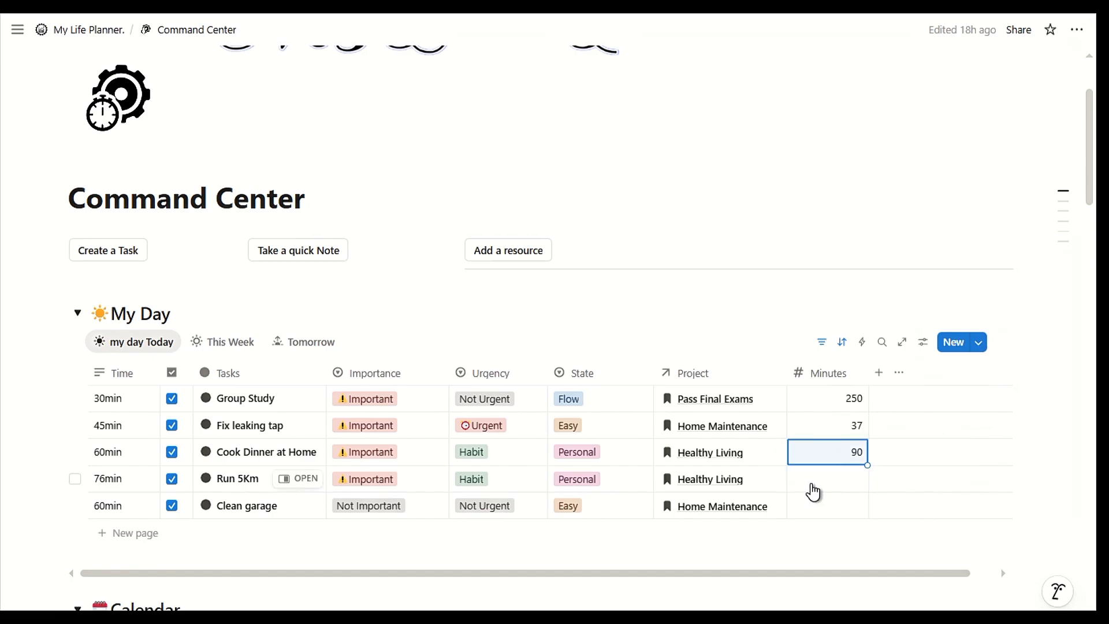
click(813, 484)
text(120)
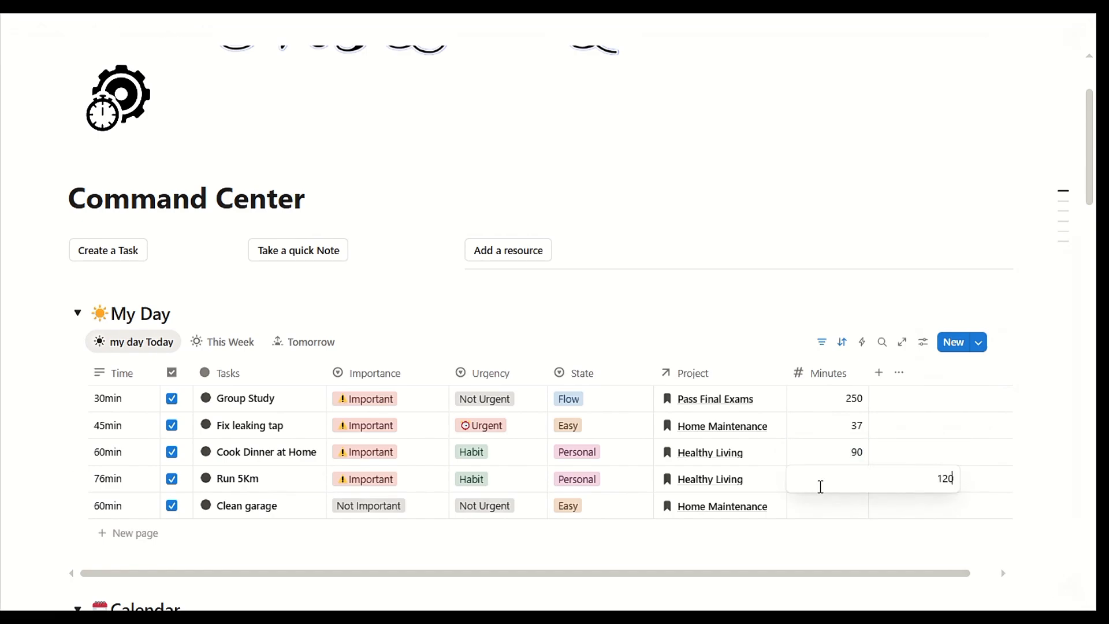
key(Return)
click(845, 514)
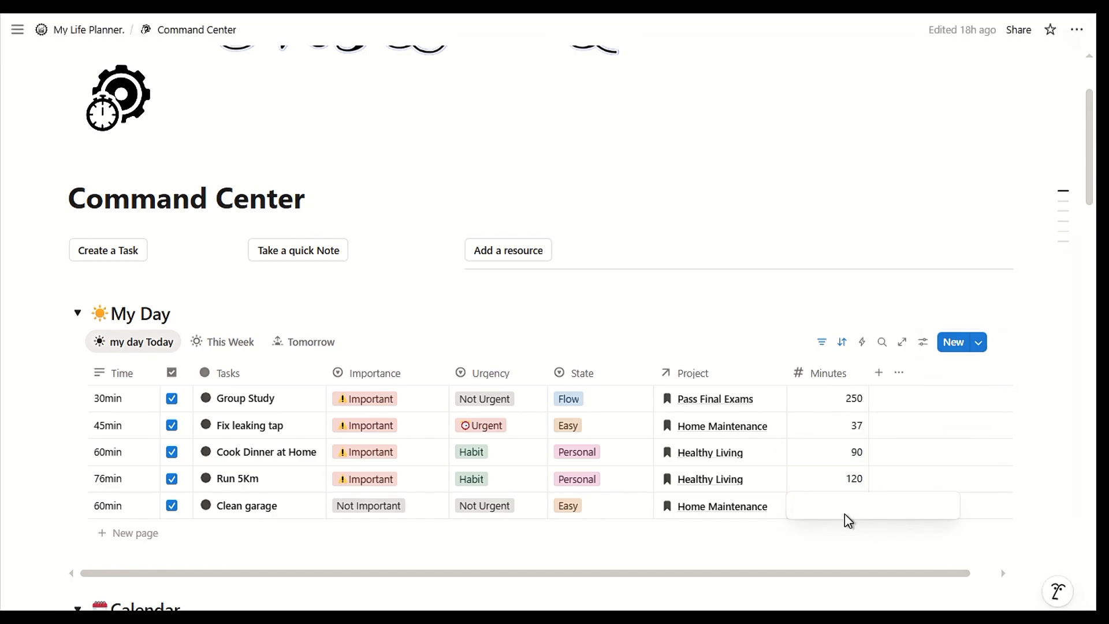
text(88)
key(Return)
Step: Open the Time Tracker workspace and review the minutes and hours logged for each project
scroll(738, 448, down, 20)
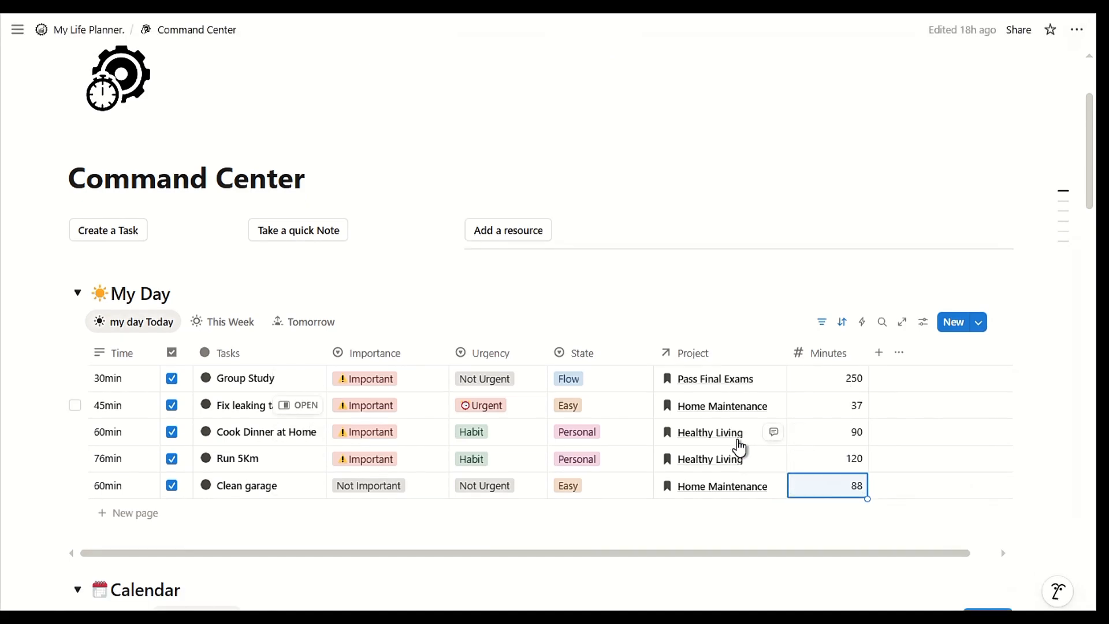
scroll(716, 411, down, 6)
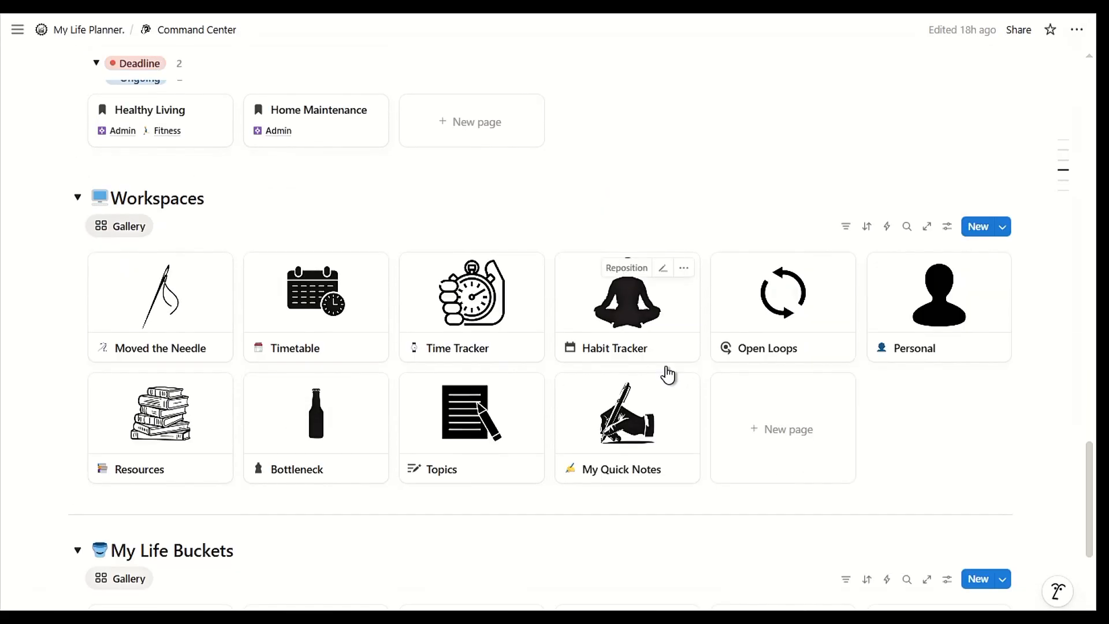
click(465, 312)
scroll(495, 366, down, 5)
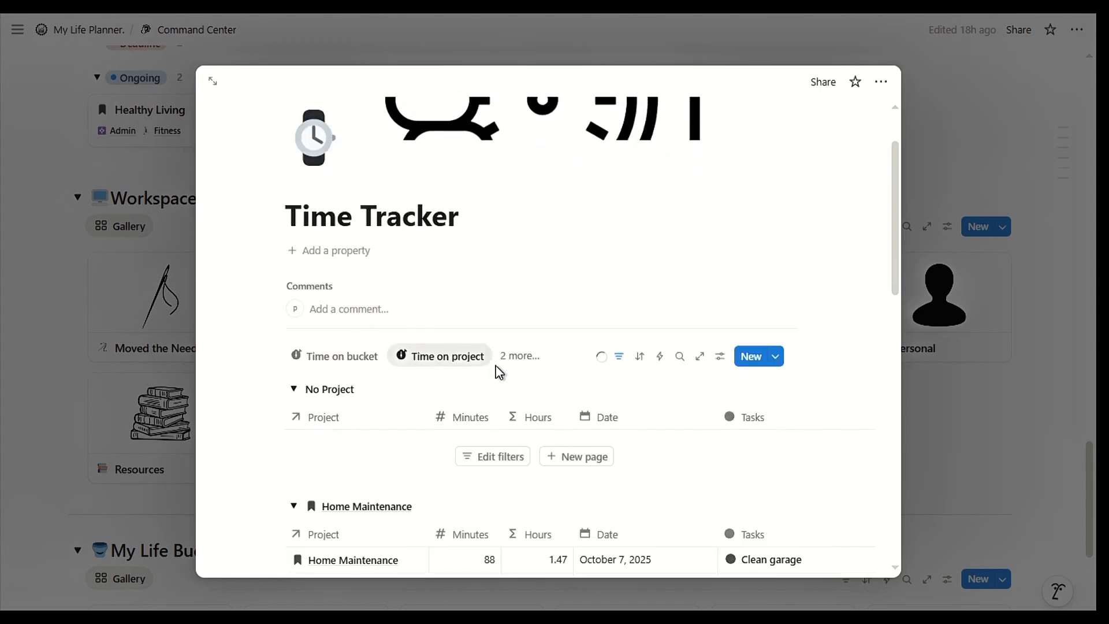
scroll(488, 378, down, 1)
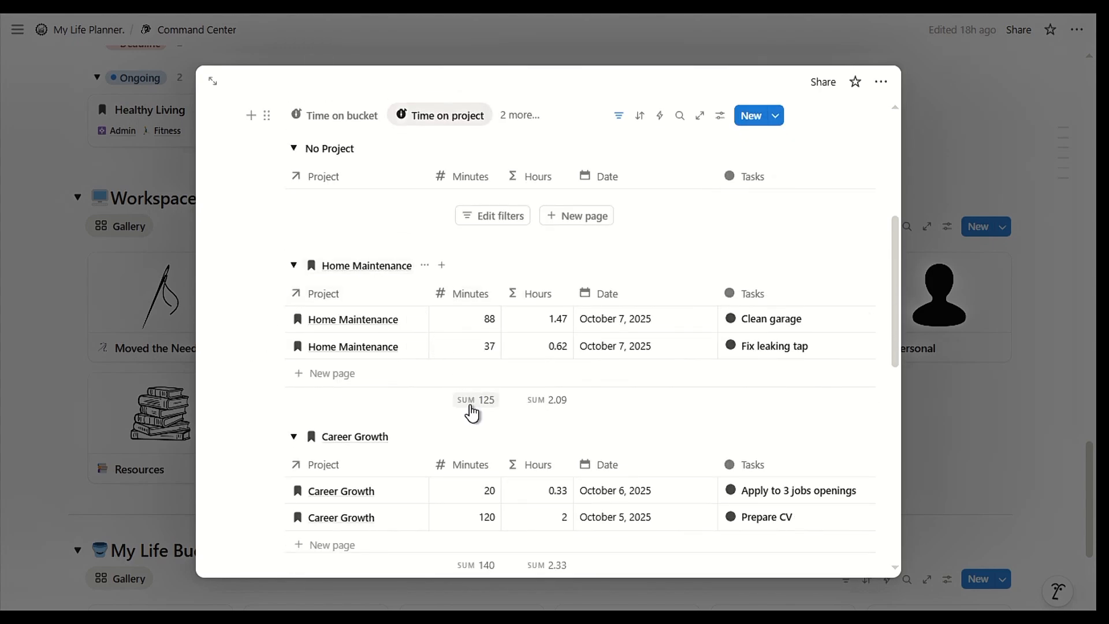
scroll(559, 415, down, 2)
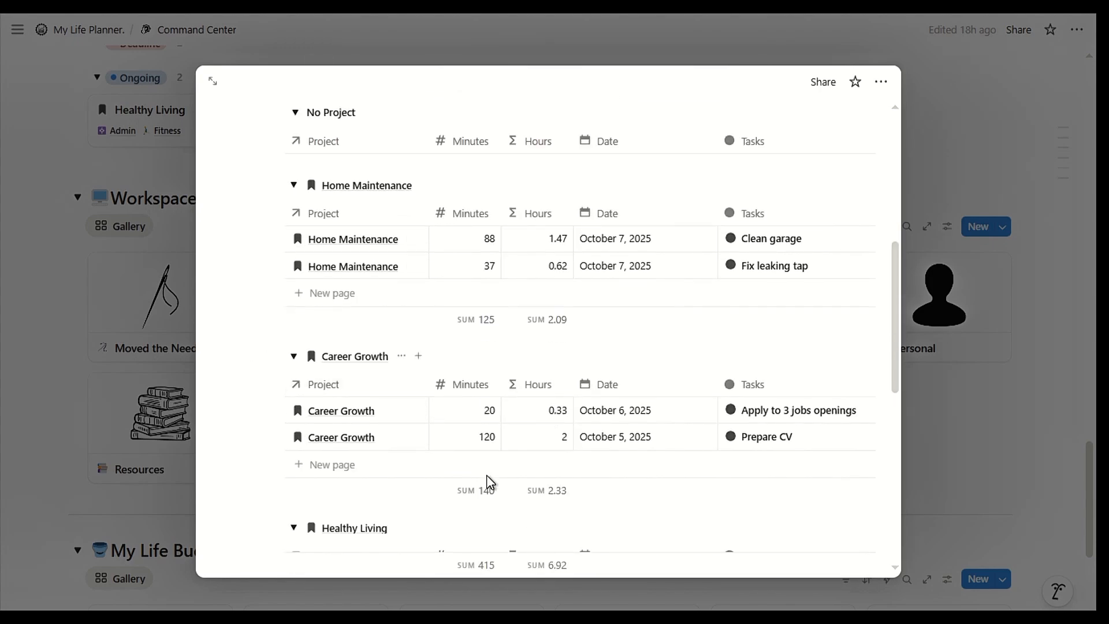
scroll(551, 500, down, 4)
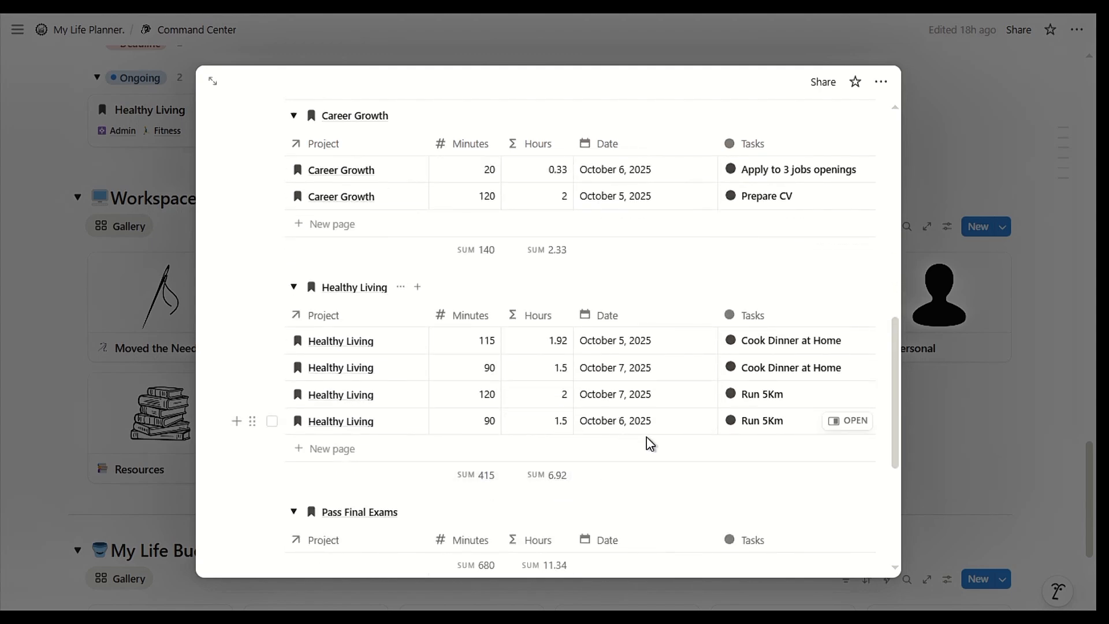
Step: Switch the Time Tracker to Time on bucket, review the logged time per bucket and close the tracker
scroll(584, 302, up, 8)
click(368, 362)
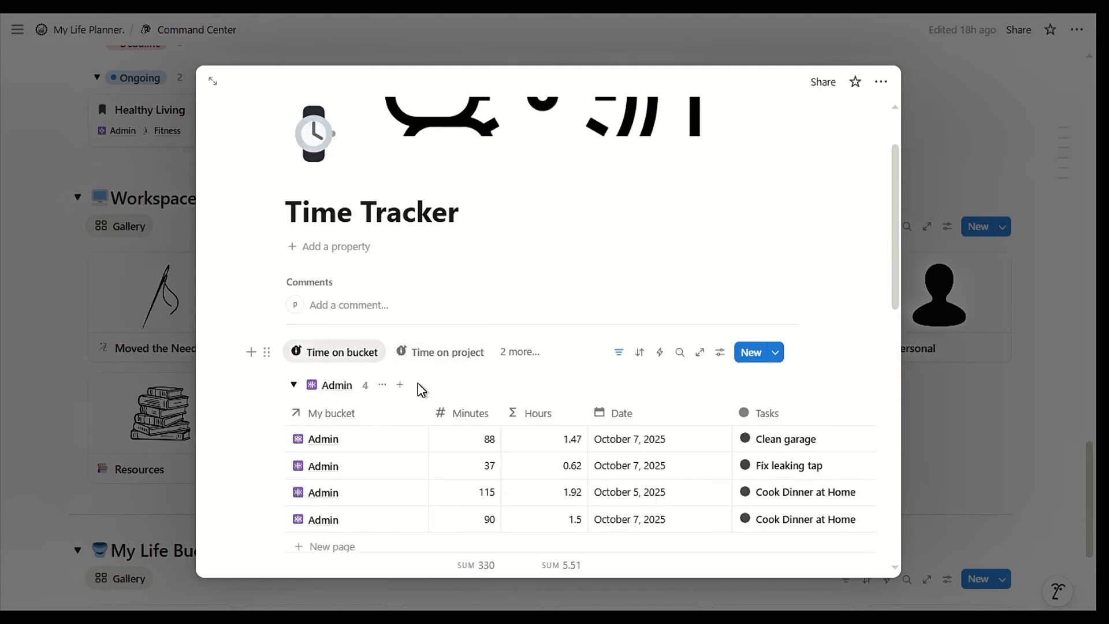
scroll(456, 388, down, 3)
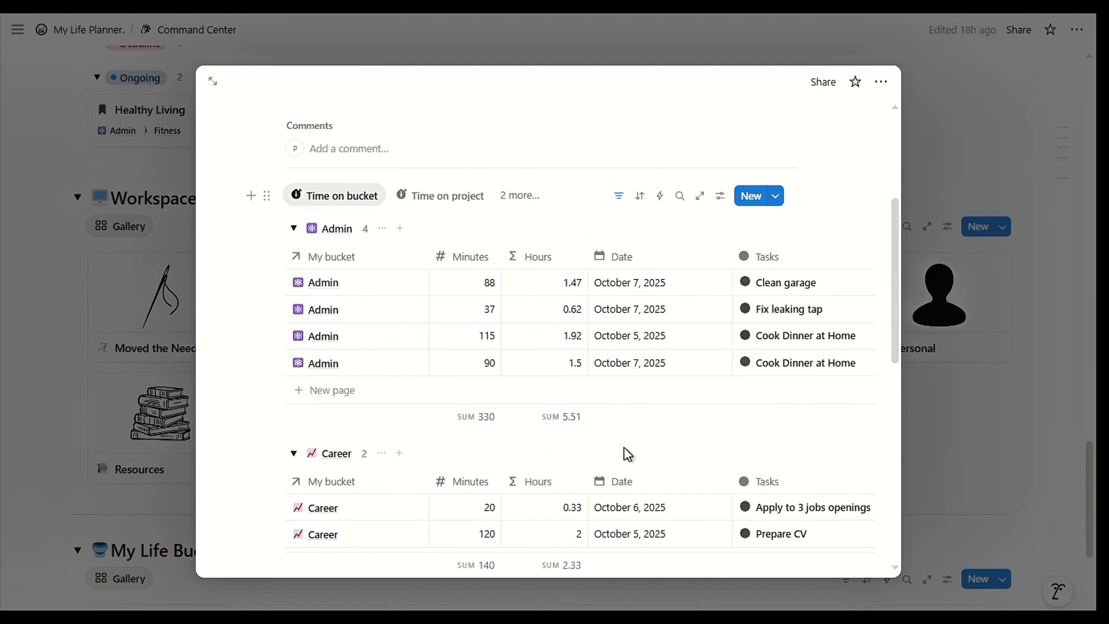
scroll(349, 264, down, 2)
scroll(559, 439, down, 6)
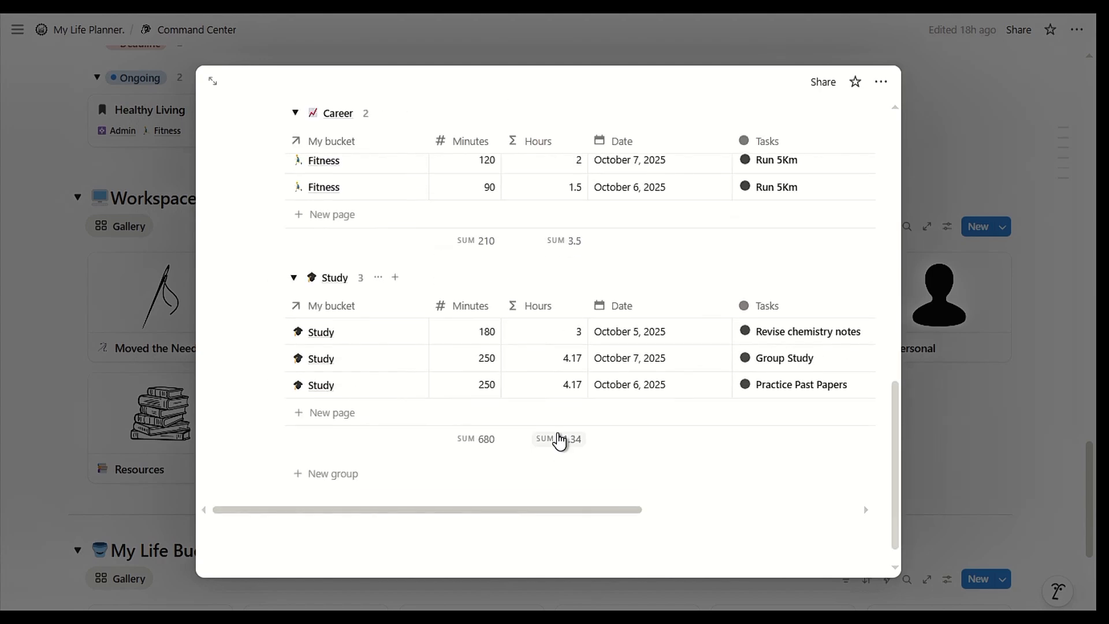
scroll(722, 439, up, 5)
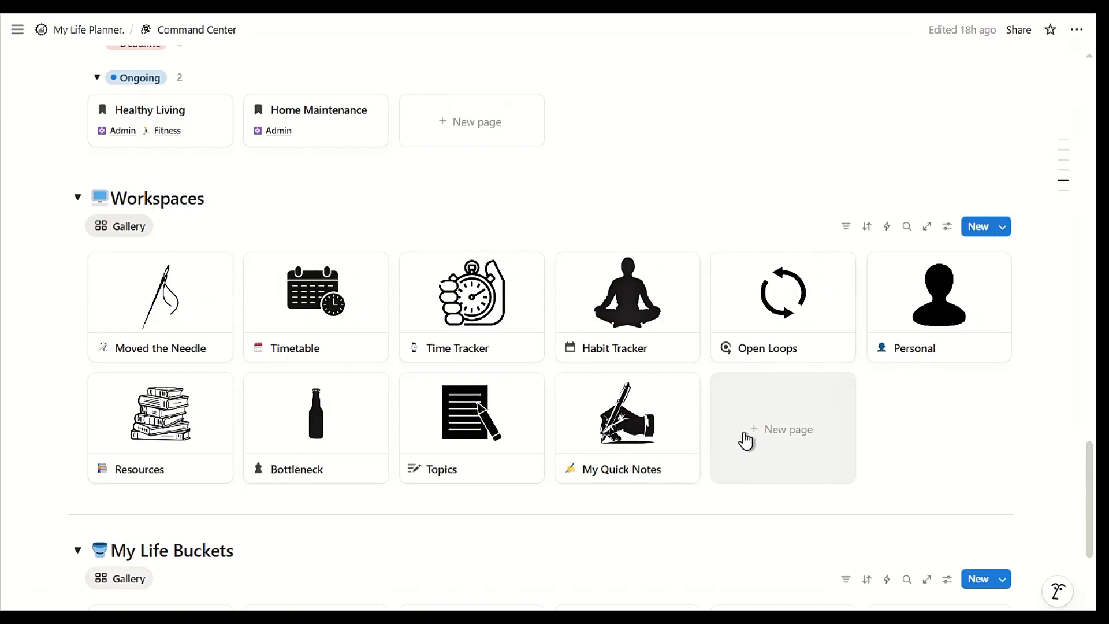
Step: Create a Weekly Review page from its template in the Command Center's Calendar
scroll(745, 442, up, 20)
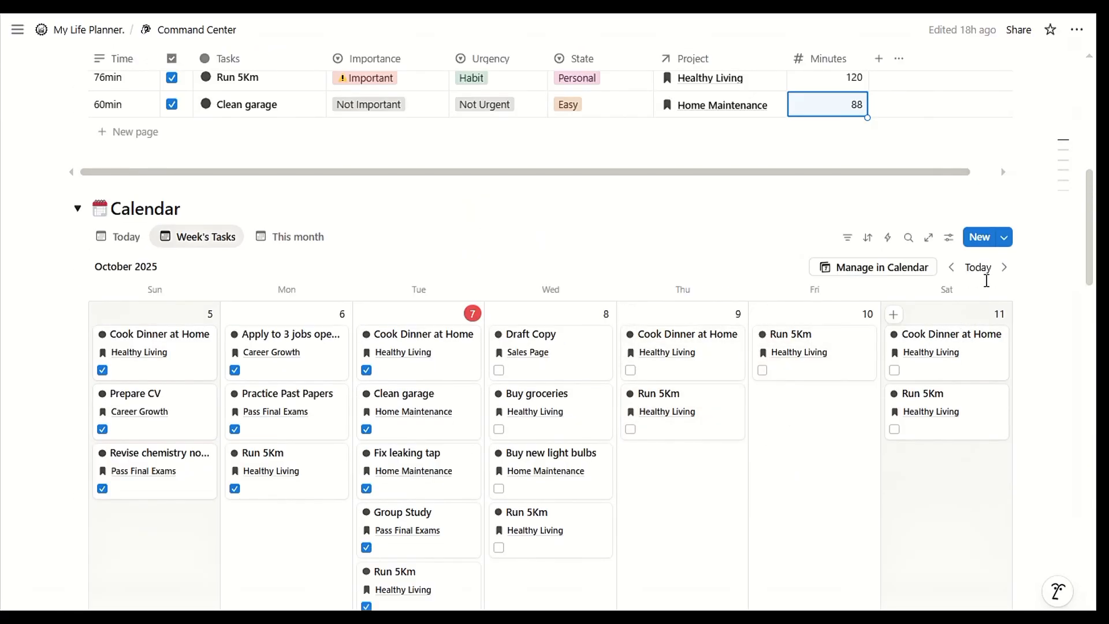
click(1008, 238)
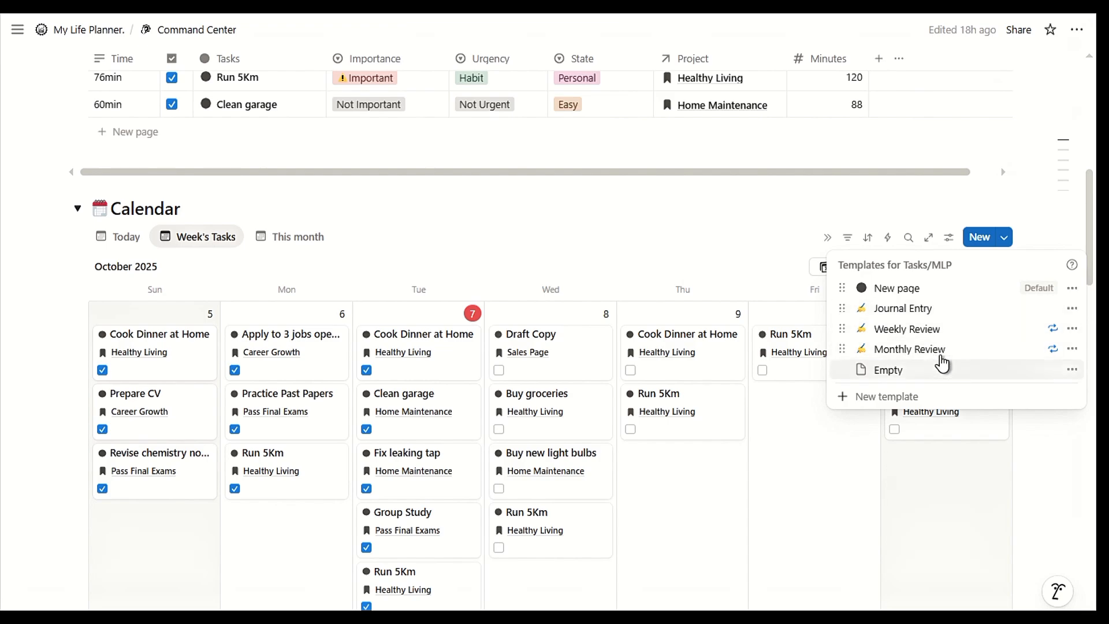
click(968, 331)
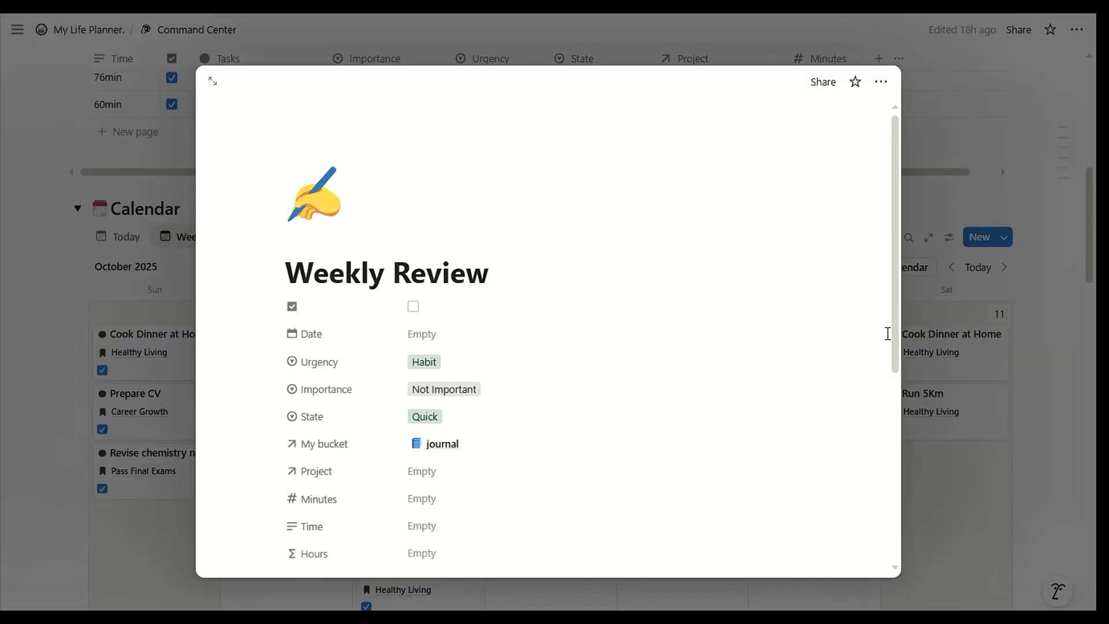
Step: Answer the Weekly Review questions with "yes" for accomplishing enough and "Tv" for the biggest distraction
scroll(552, 427, down, 3)
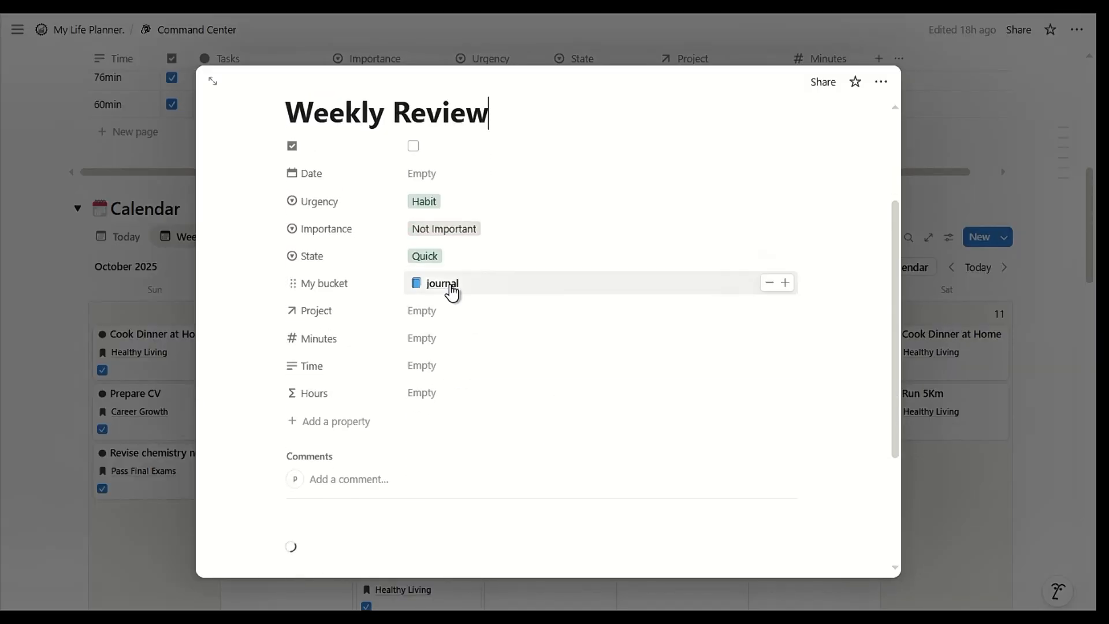
scroll(497, 389, down, 5)
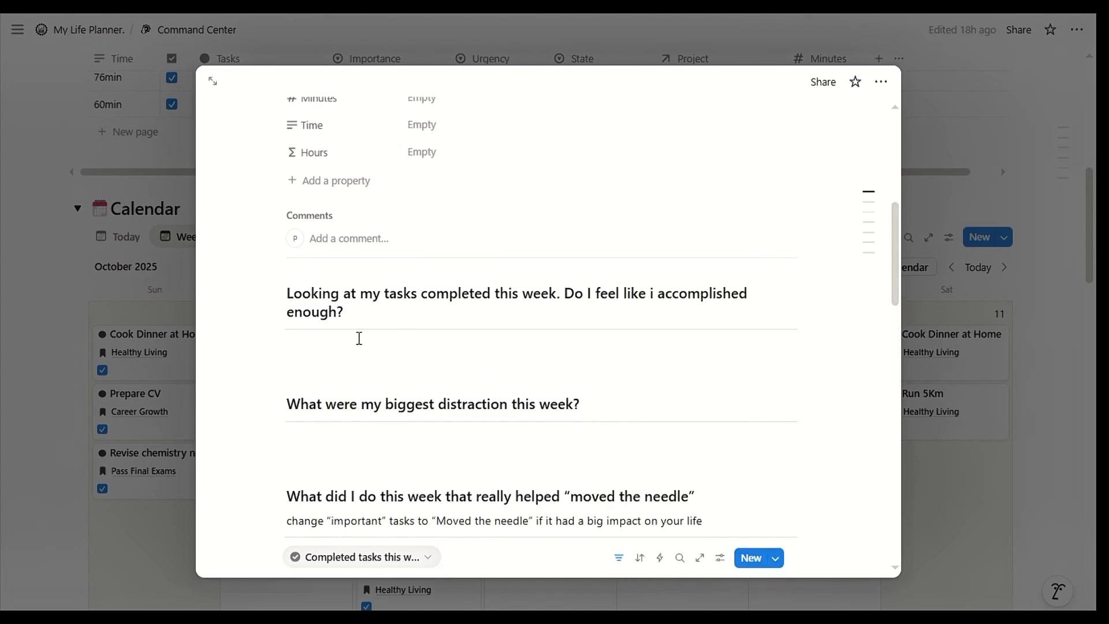
click(475, 370)
text(yes)
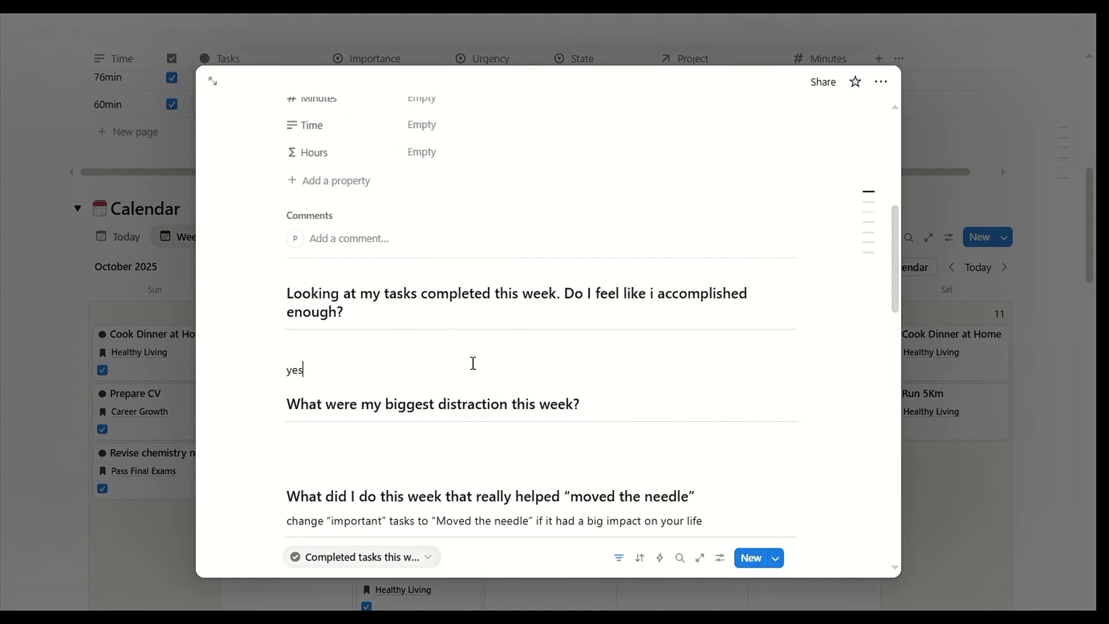
click(454, 442)
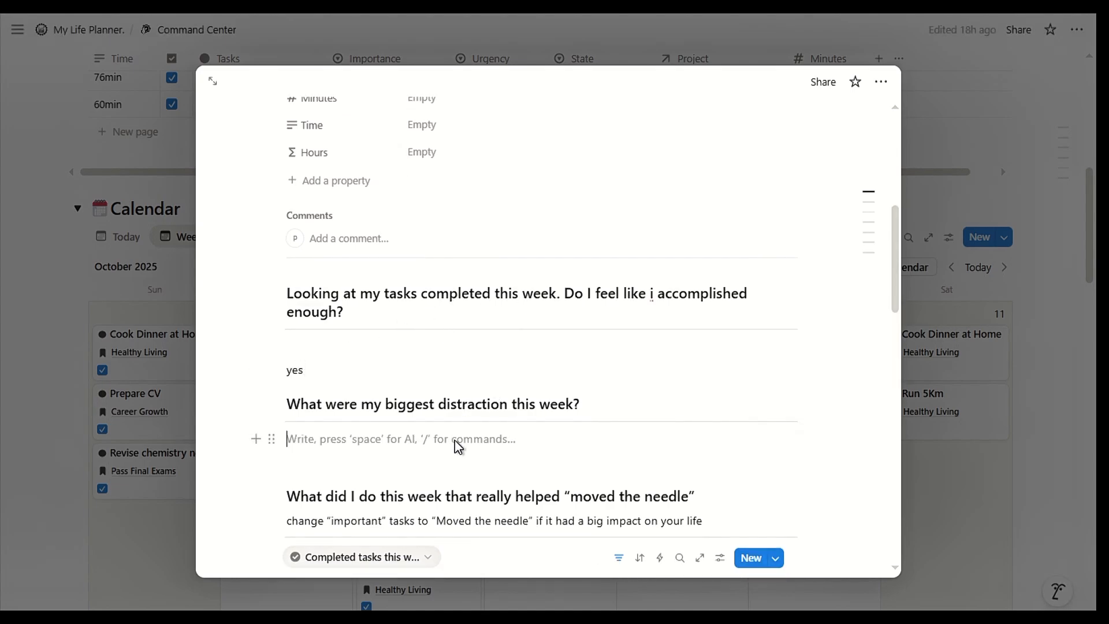
text(Tv)
Step: Set the Importance of Apply to 3 jobs openings to Moved the Needle in the review's completed tasks
scroll(456, 441, down, 4)
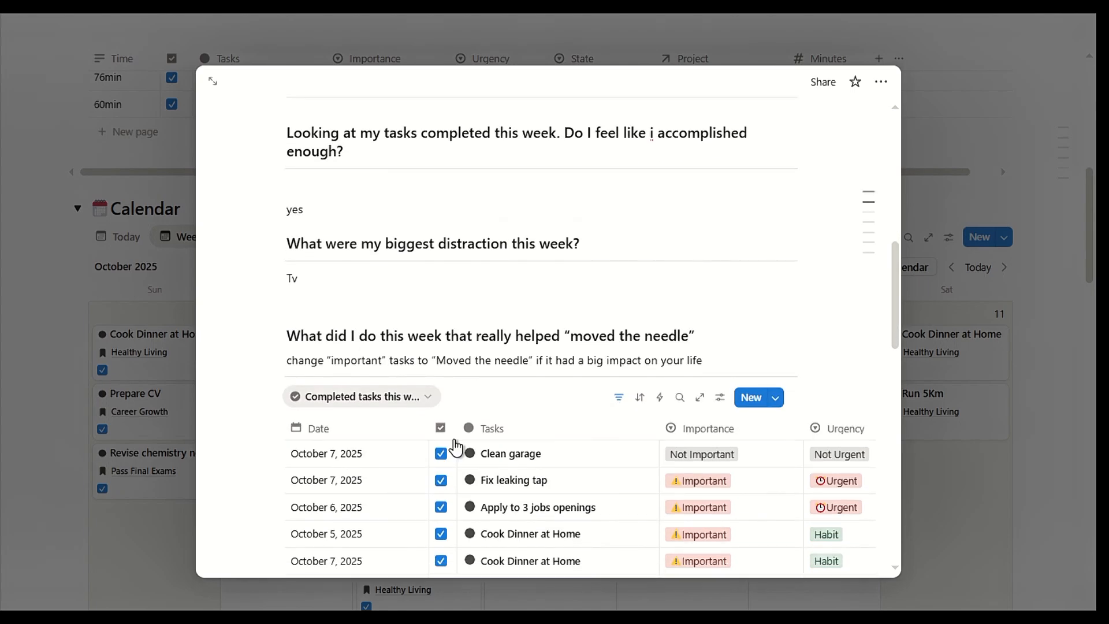
scroll(535, 485, down, 3)
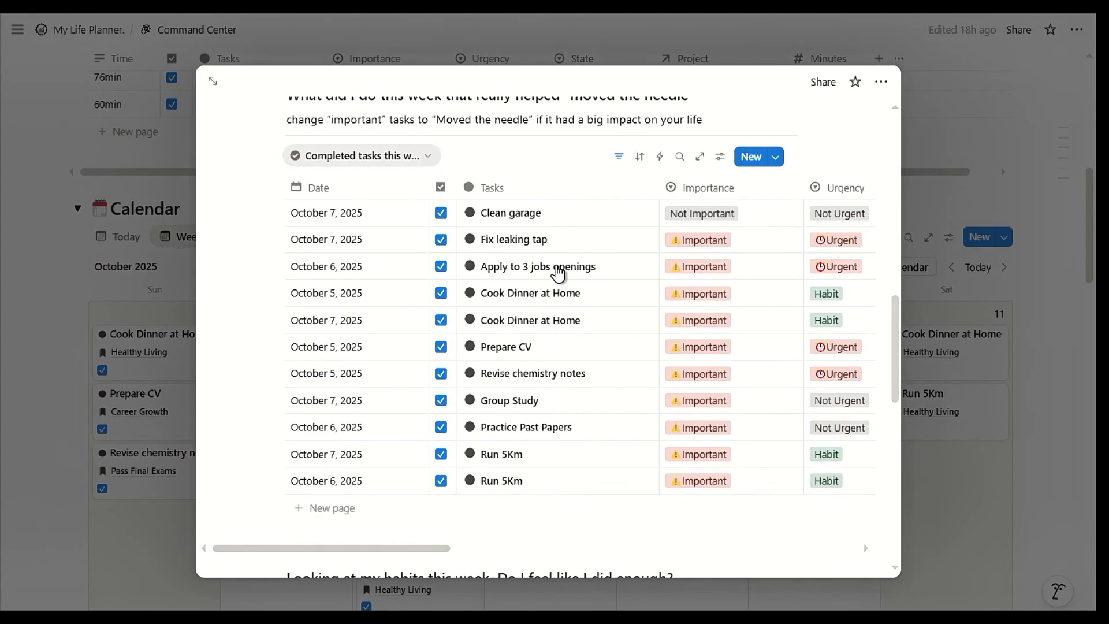
click(680, 281)
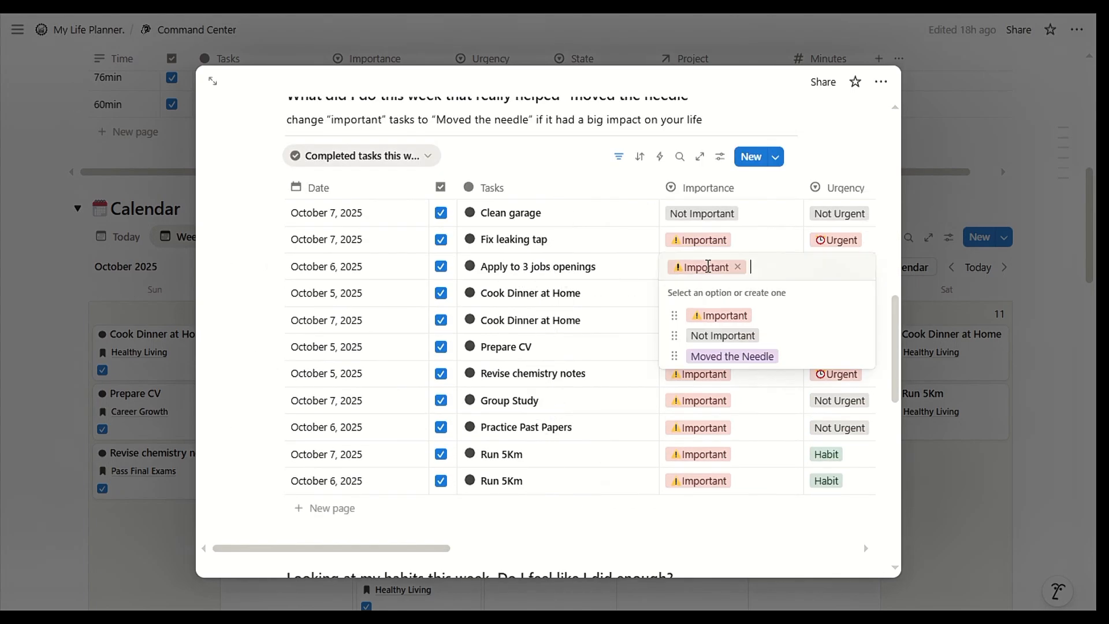
click(733, 355)
Step: Examine the habit questions and the Habits this week calendar in the Weekly Review, and close the page
scroll(638, 428, down, 4)
scroll(638, 428, down, 1)
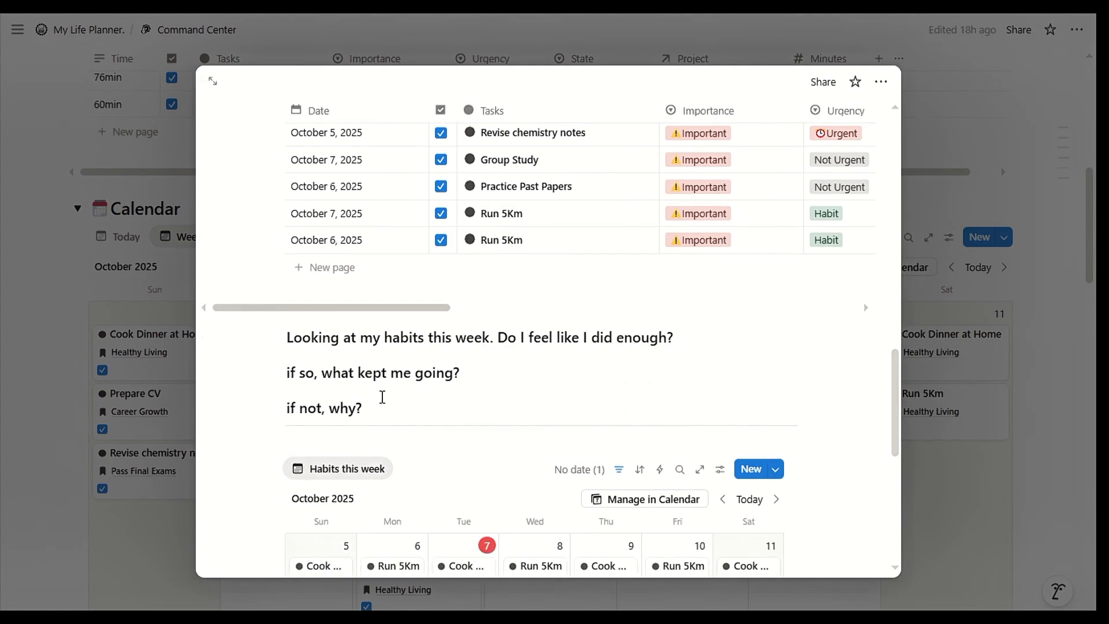
scroll(334, 413, down, 8)
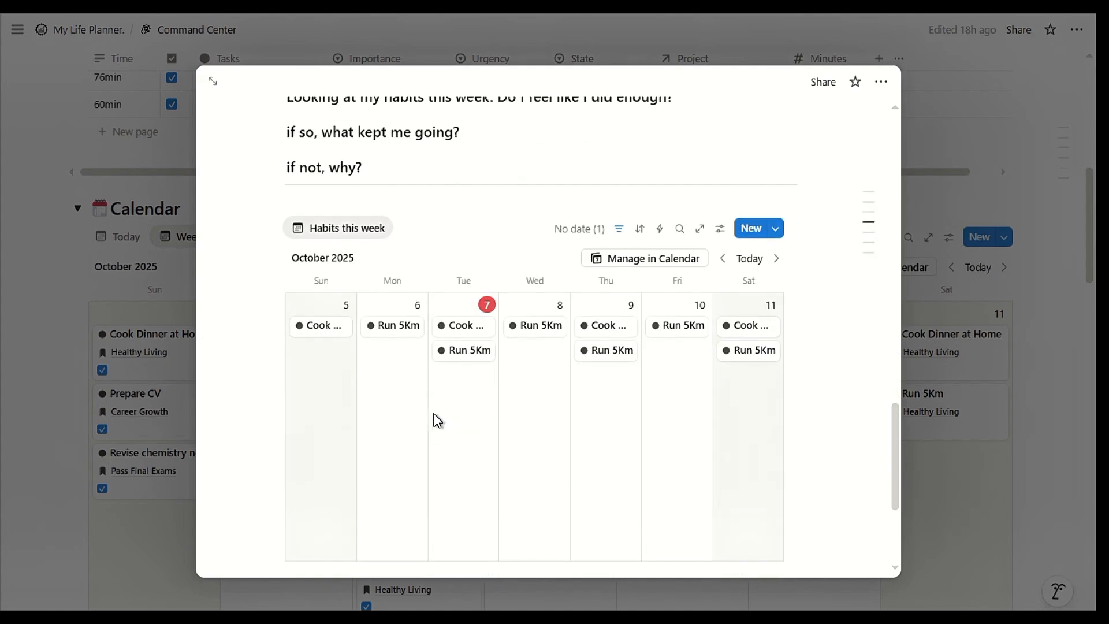
scroll(495, 445, up, 15)
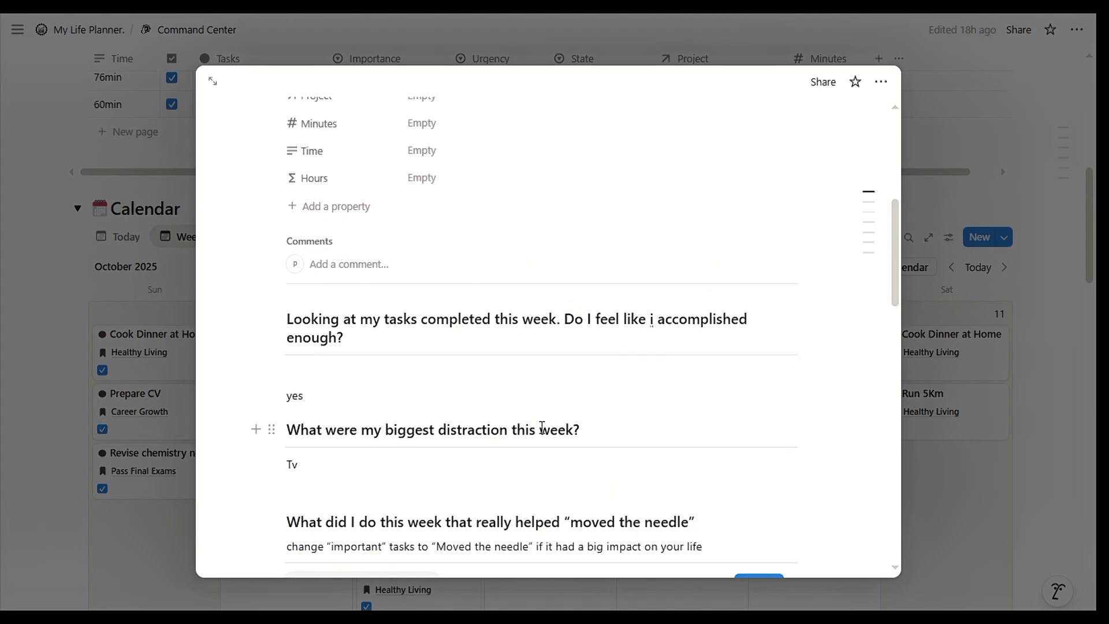
click(993, 473)
Step: Open the Moved the Needle workspace to check its task list, and close it again
scroll(711, 445, down, 20)
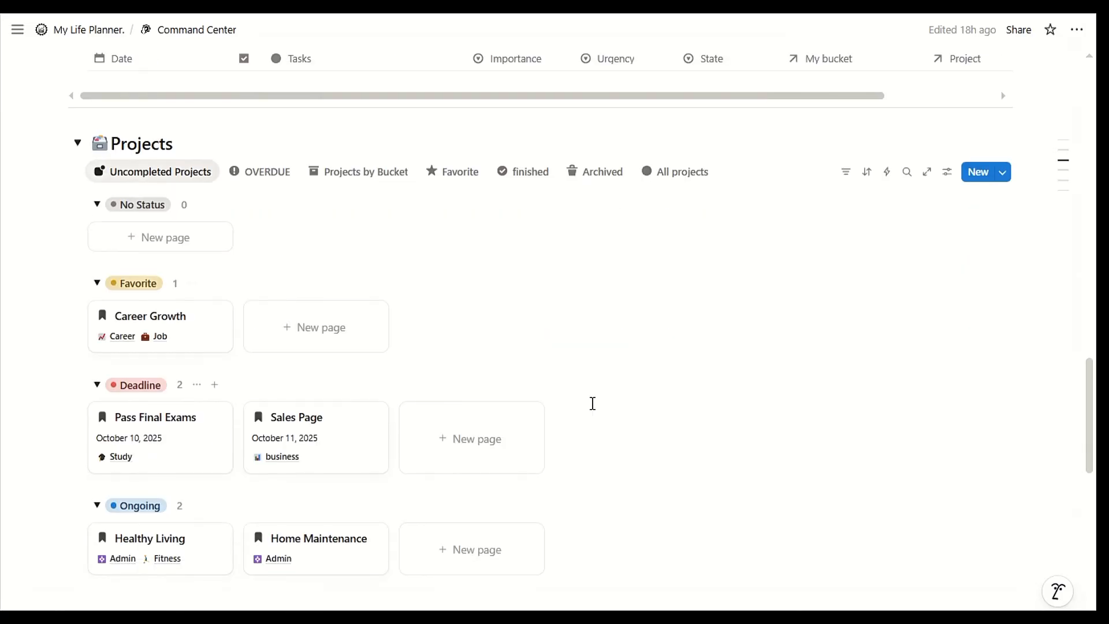
click(168, 251)
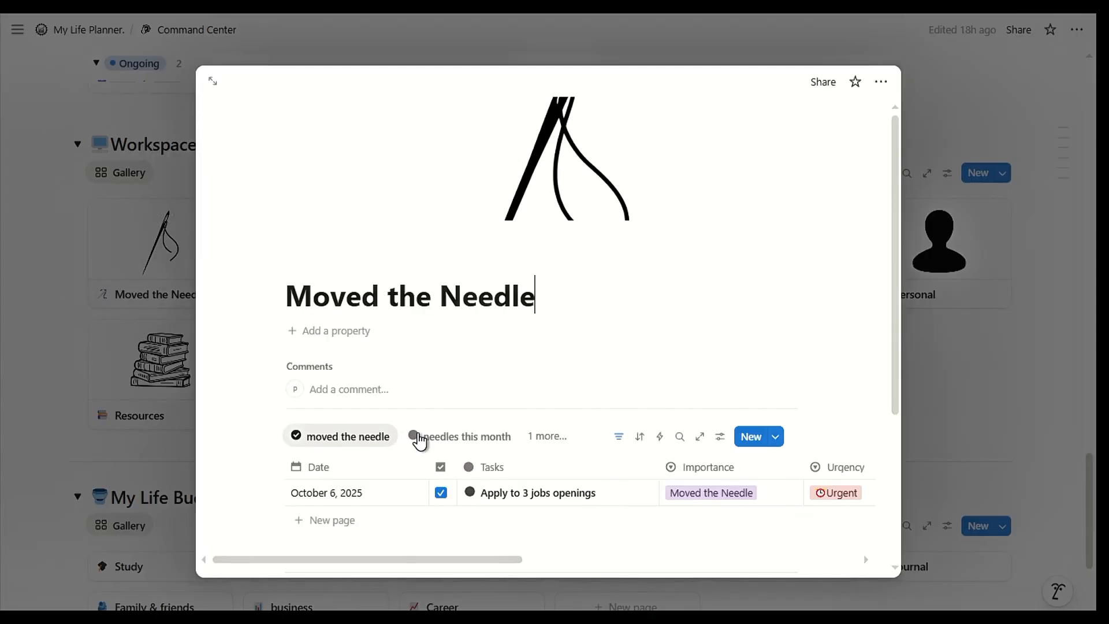
click(922, 428)
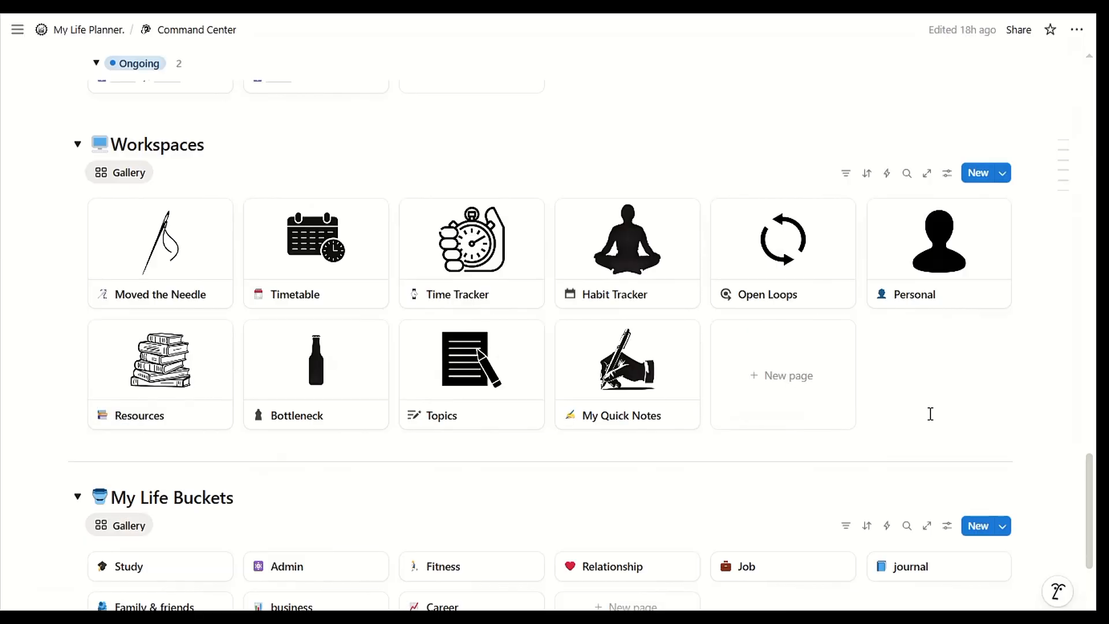
Step: Open the Personal workspace, look over its calendar of personal tasks and return to My Day
click(924, 278)
scroll(614, 338, down, 4)
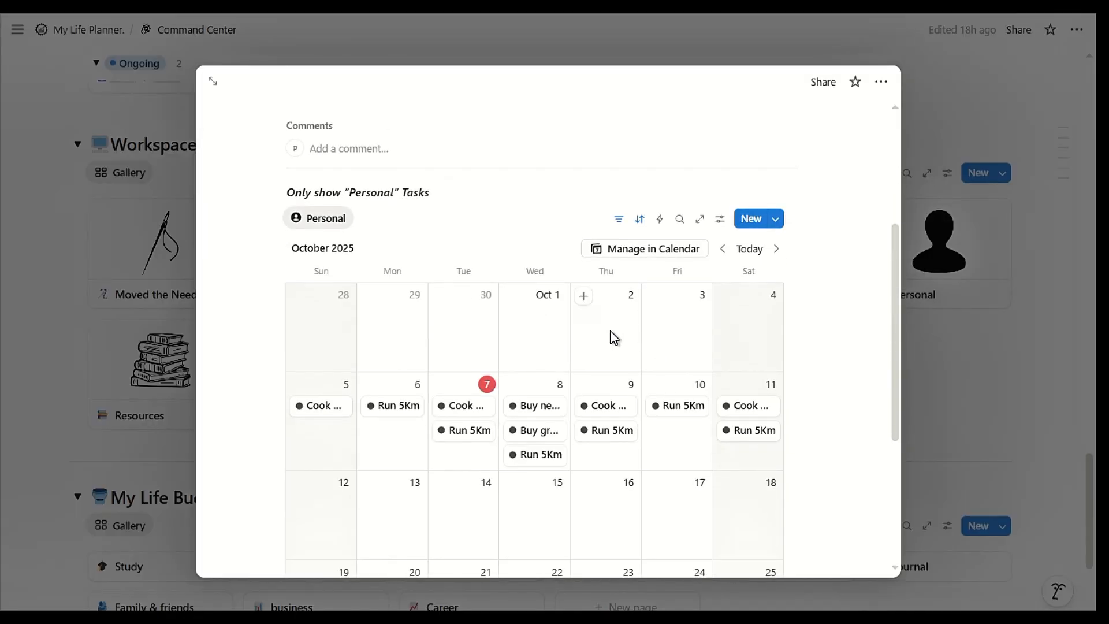
scroll(486, 473, down, 3)
click(944, 387)
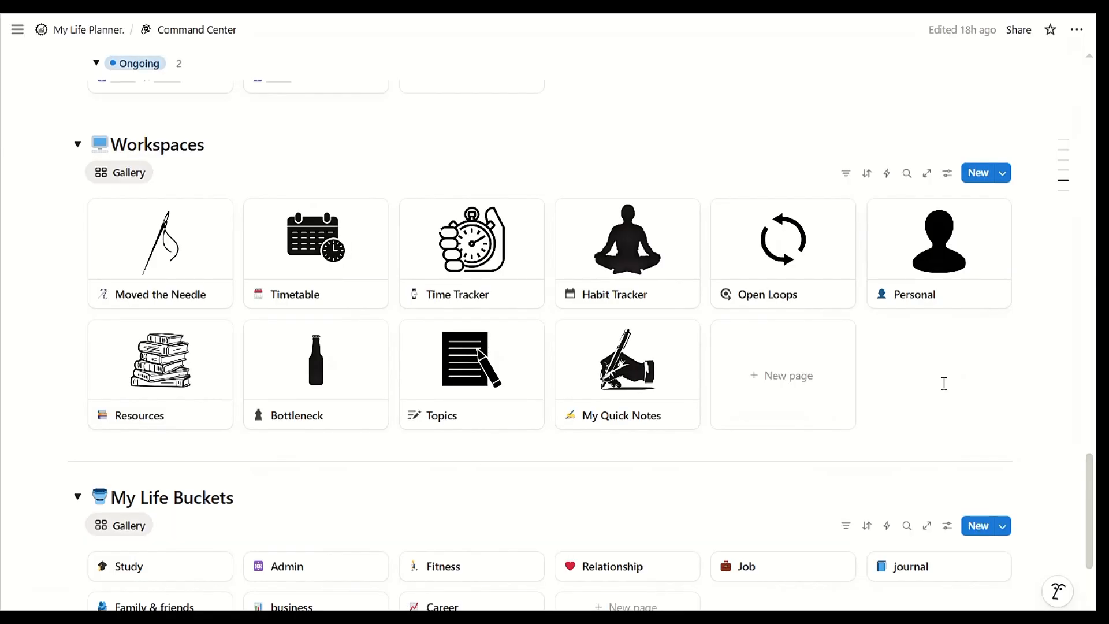
scroll(943, 383, up, 20)
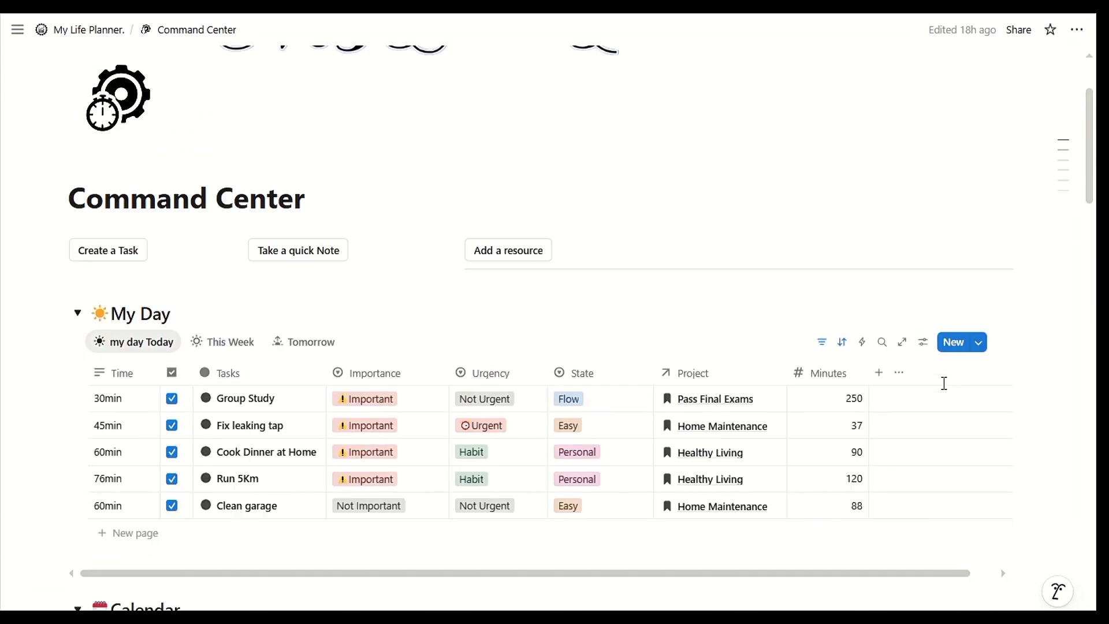